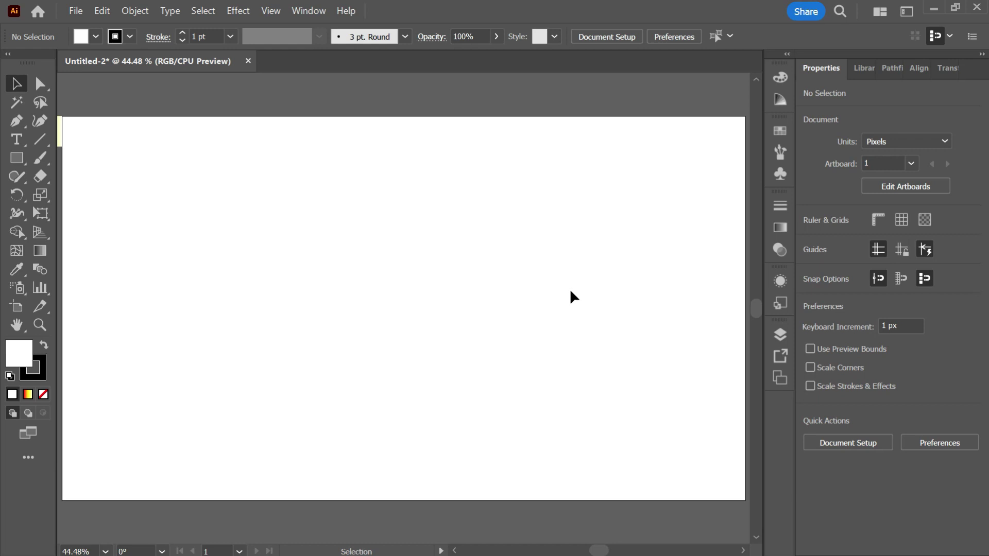
Draw an open zigzag lightning path with the Pen tool, about 187 × 392 px, alternating 45° diagonals and horizontal segments.
{"action": "key", "text": "p"}
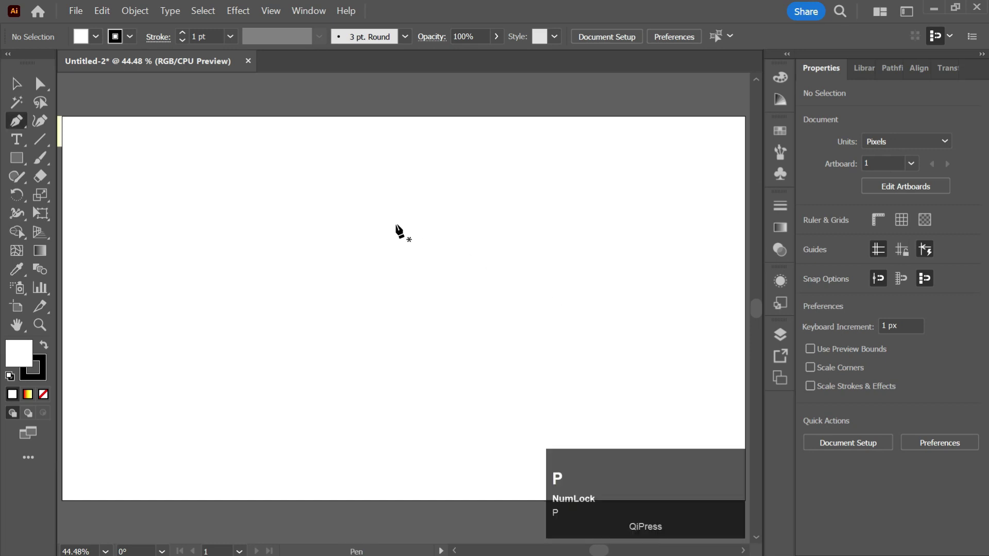
{"action": "left_click", "coordinate": [408, 169]}
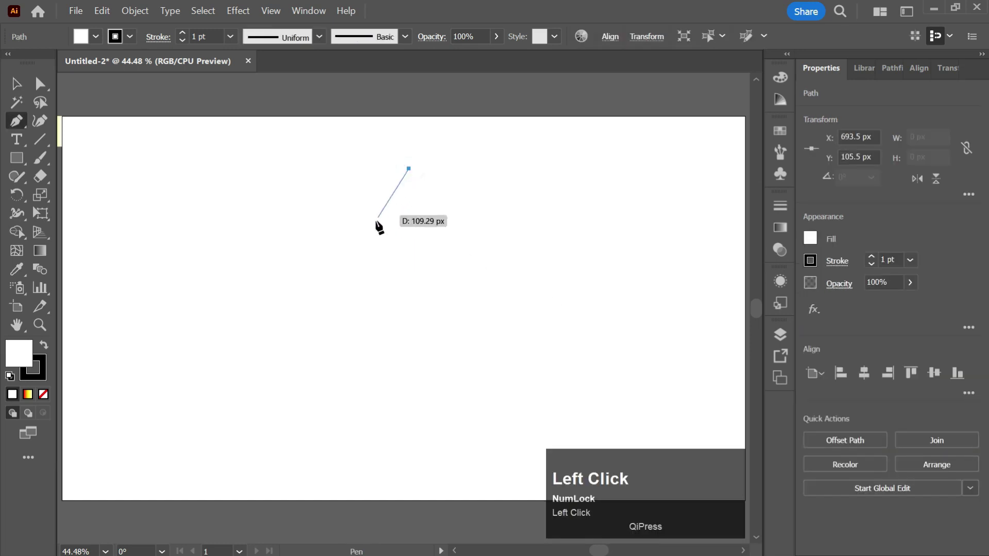
{"action": "left_click", "coordinate": [346, 231], "text": "shift"}
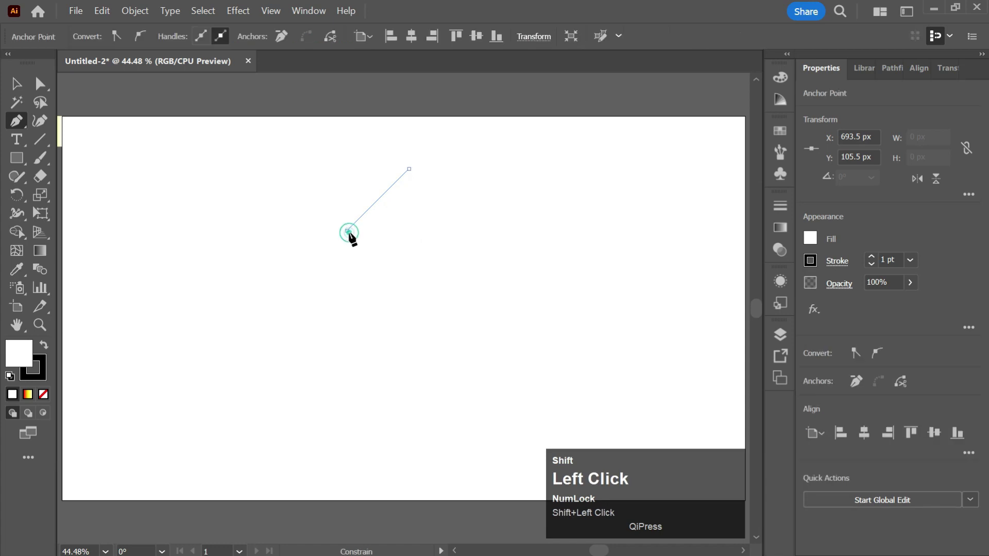
{"action": "left_click", "coordinate": [403, 230], "text": "shift"}
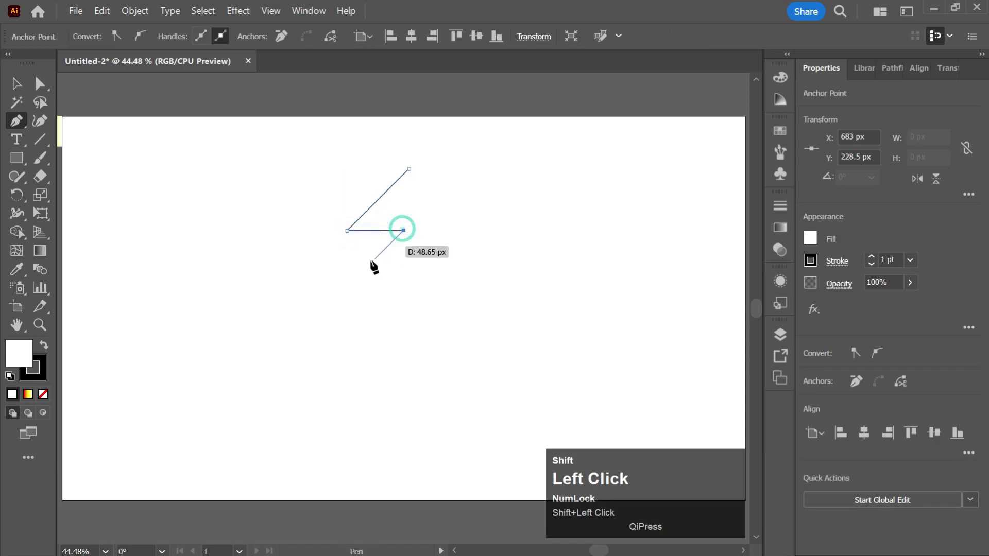
{"action": "left_click", "coordinate": [345, 287], "text": "shift"}
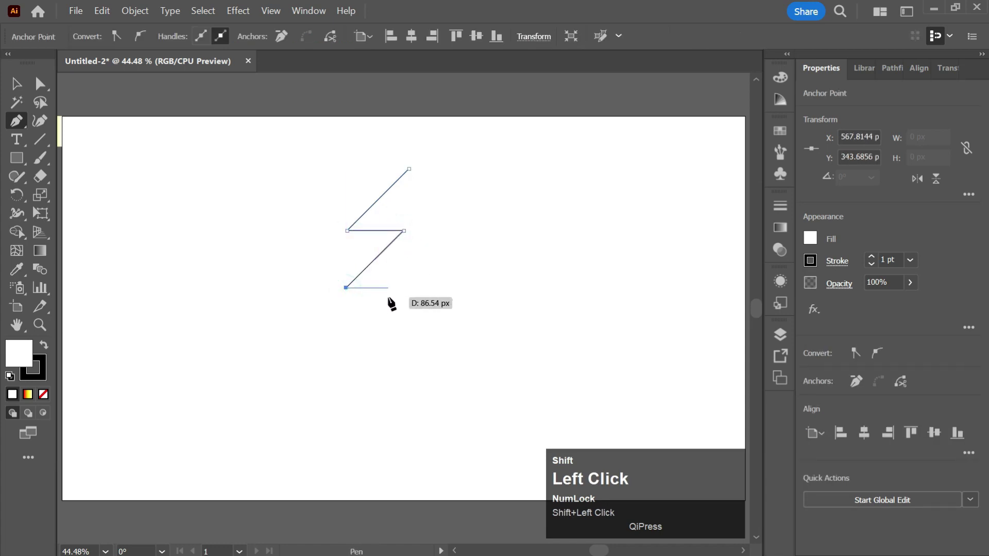
{"action": "left_click", "coordinate": [392, 287], "text": "shift"}
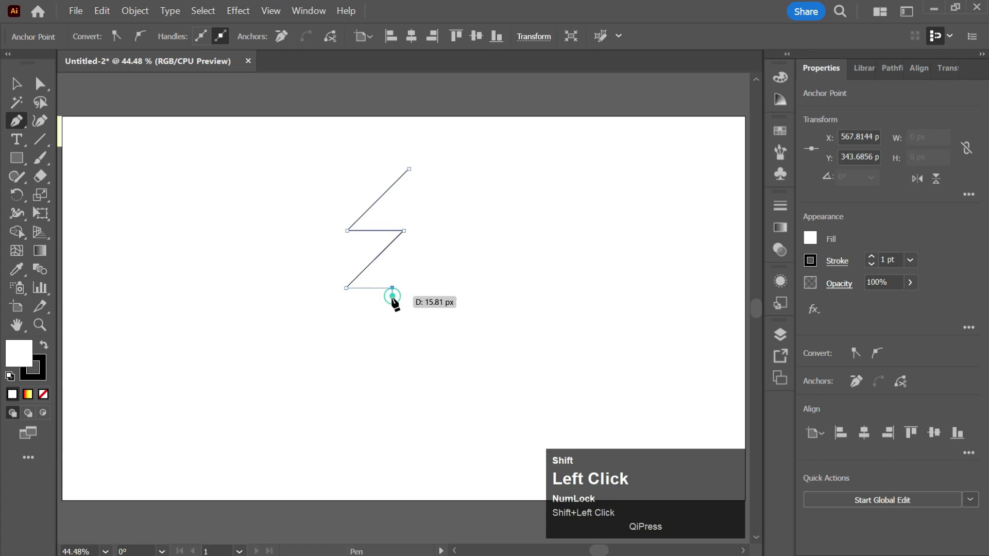
{"action": "left_click", "coordinate": [315, 365], "text": "shift"}
{"action": "key", "text": "v"}
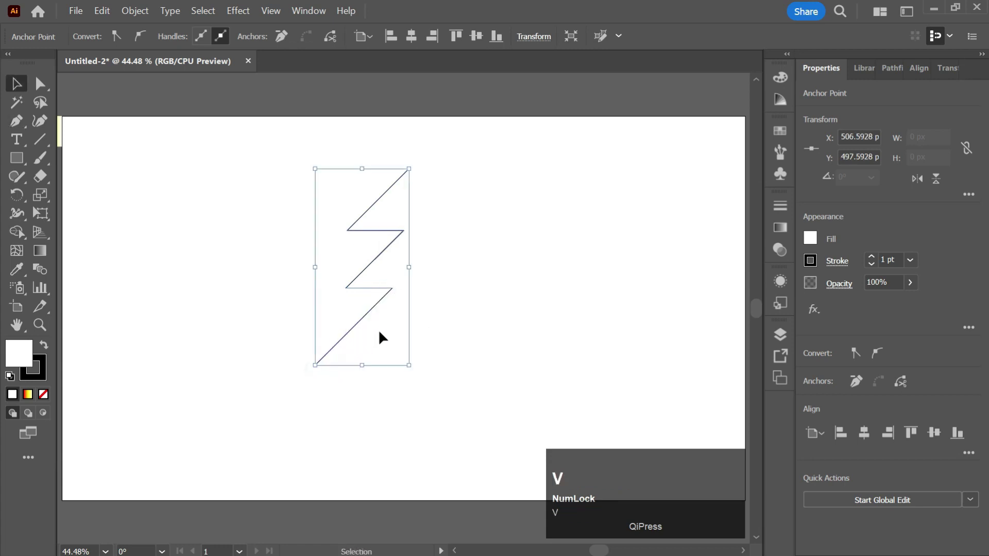
{"action": "left_click", "coordinate": [400, 323]}
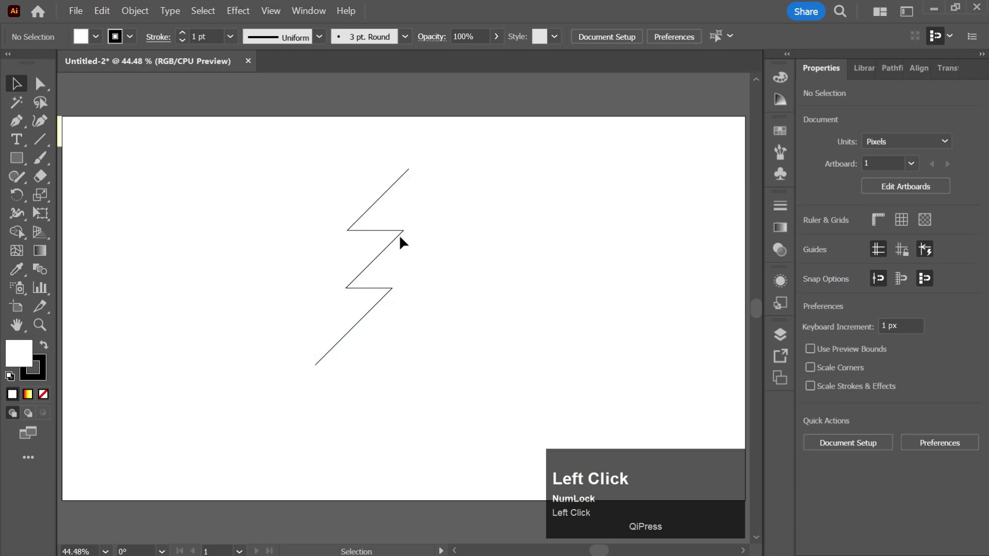
Create a copy of the zigzag path reflected across the horizontal axis.
{"action": "right_click", "coordinate": [417, 212]}
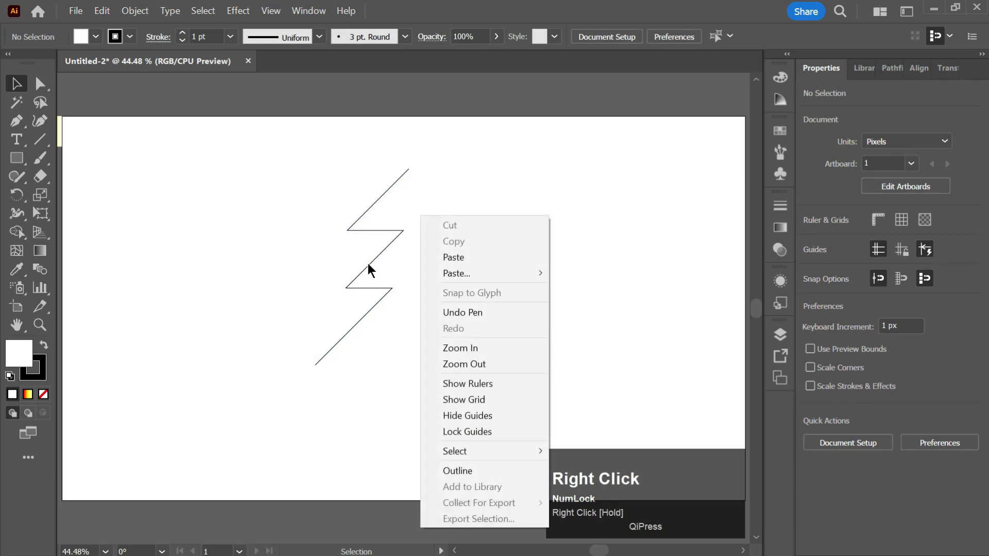
{"action": "left_click", "coordinate": [368, 264]}
{"action": "right_click", "coordinate": [369, 264]}
{"action": "mouse_move", "coordinate": [429, 468]}
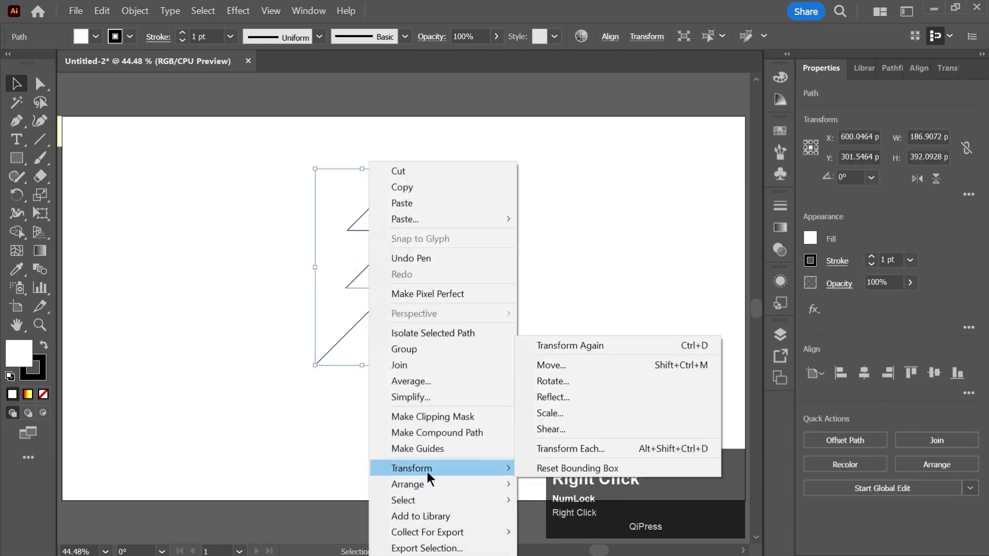
{"action": "left_click", "coordinate": [603, 400]}
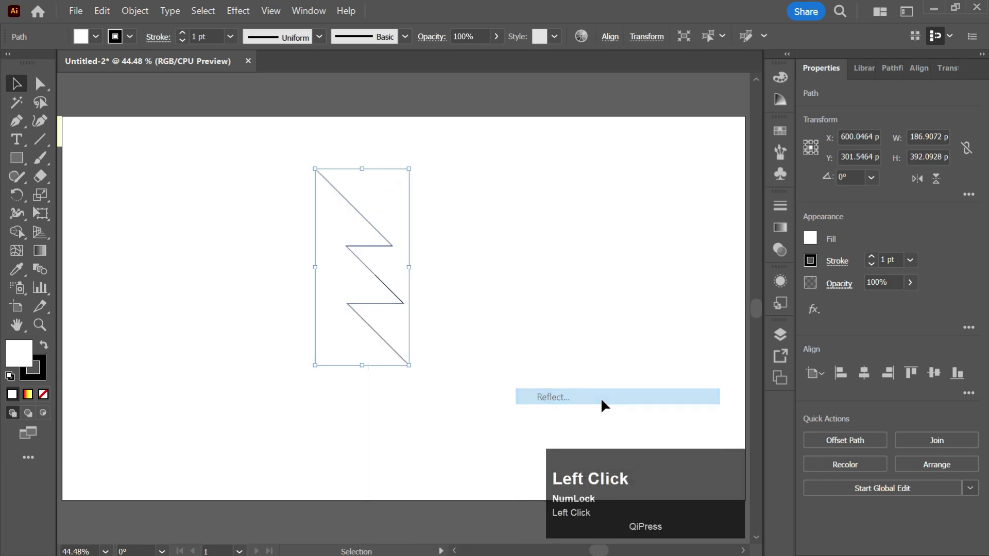
{"action": "left_click", "coordinate": [599, 365]}
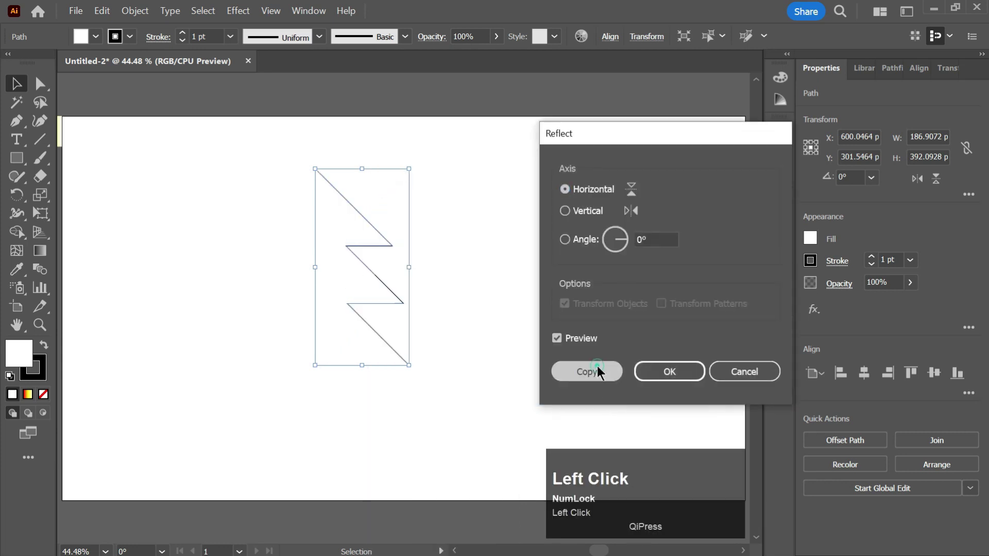
Flip the zigzag copy vertically and place it to the right of and slightly above the original.
{"action": "left_click", "coordinate": [936, 179]}
{"action": "left_click_drag", "start_coordinate": [379, 264], "coordinate": [434, 242]}
{"action": "left_click", "coordinate": [462, 333]}
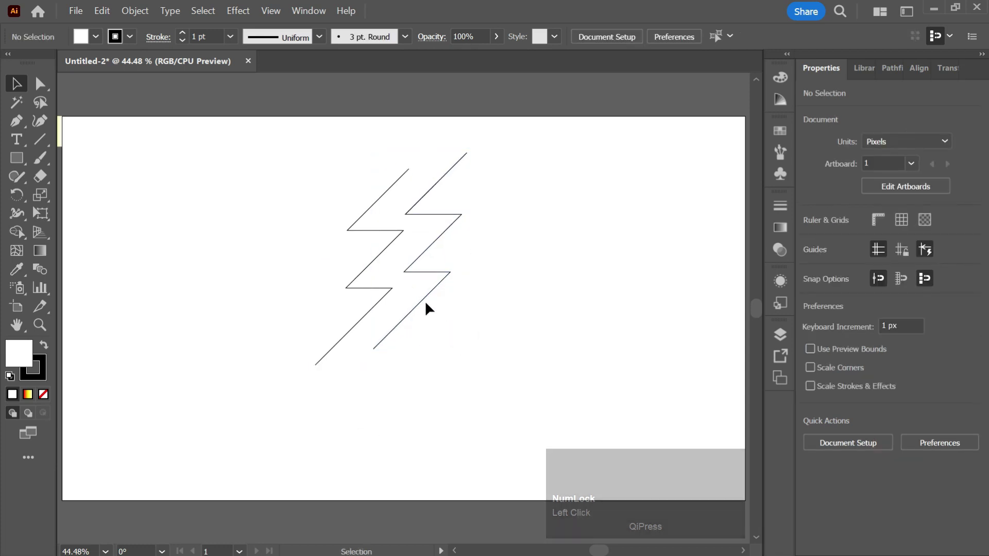
Bring both zigzags' top endpoints together into one tip above them, and move the copy's bottom endpoint onto the original's bottom endpoint.
{"action": "key", "text": "a"}
{"action": "left_click", "coordinate": [409, 169]}
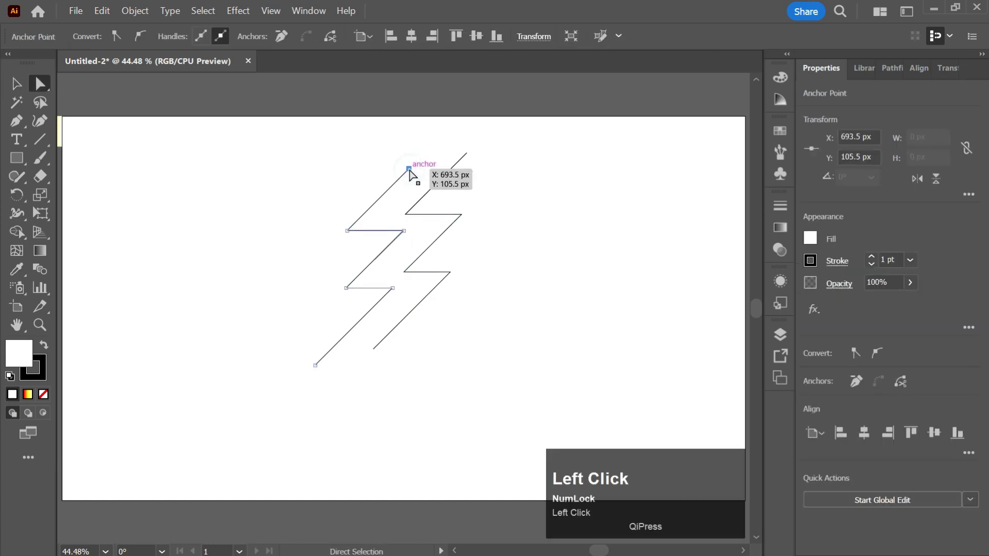
{"action": "left_click_drag", "start_coordinate": [410, 170], "coordinate": [475, 149]}
{"action": "left_click", "coordinate": [467, 153]}
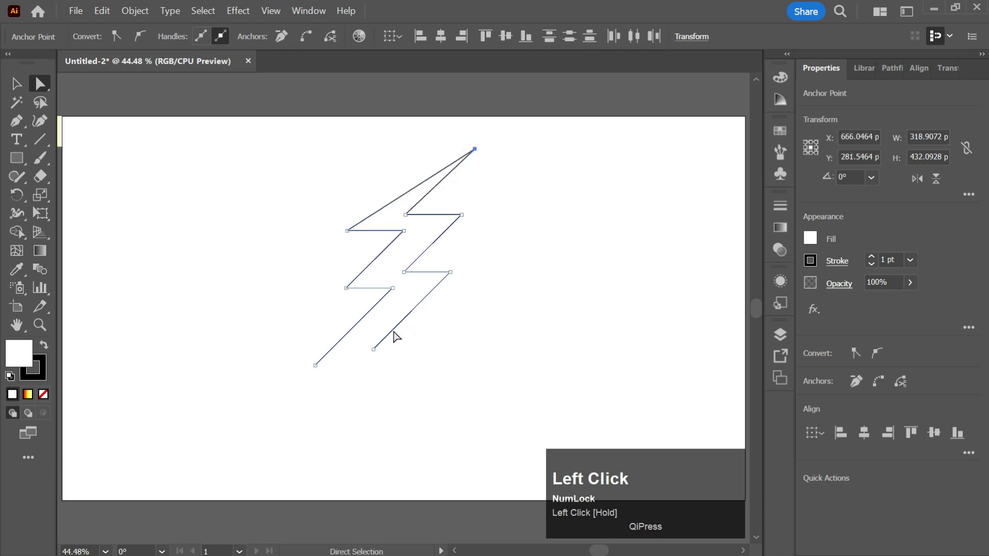
{"action": "left_click_drag", "start_coordinate": [374, 350], "coordinate": [315, 364]}
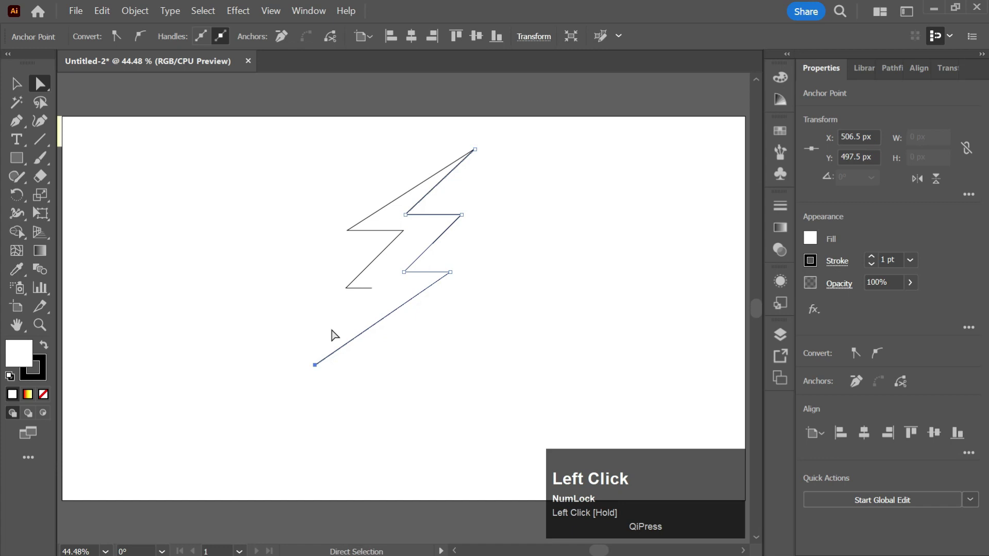
{"action": "key", "text": "v"}
{"action": "left_click", "coordinate": [370, 357]}
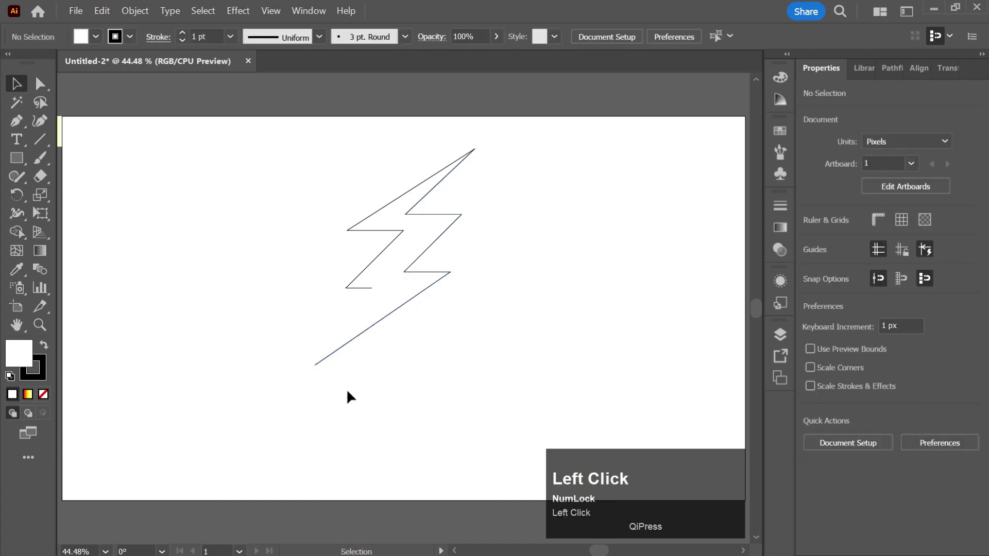
Remove the fill from both zigzag paths, leaving only the black strokes.
{"action": "left_click", "coordinate": [375, 221]}
{"action": "left_click", "coordinate": [43, 394]}
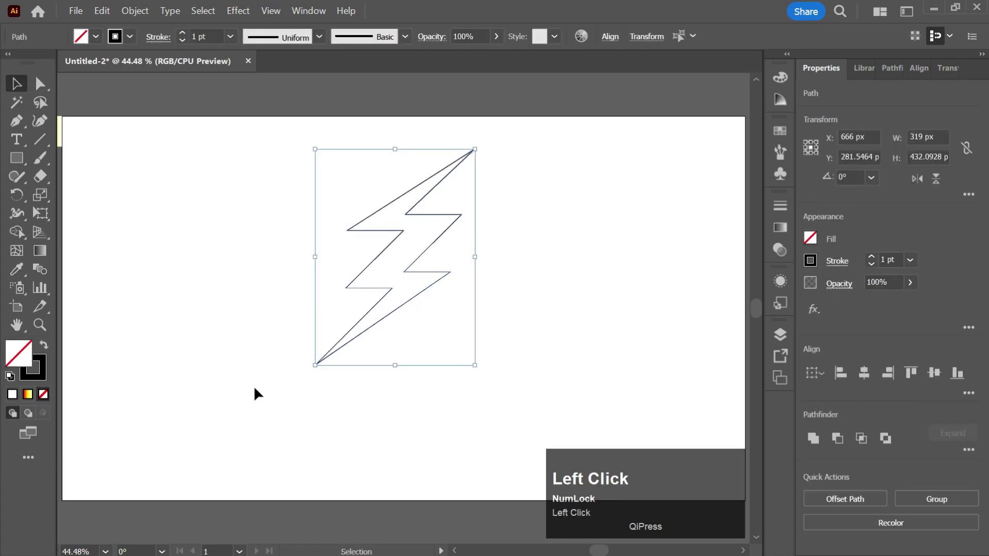
{"action": "left_click", "coordinate": [305, 364]}
Move the overlapping bottom endpoints down and to the left, stretching the bolt to about 355 × 453 px overall.
{"action": "key", "text": "a"}
{"action": "left_click", "coordinate": [316, 365]}
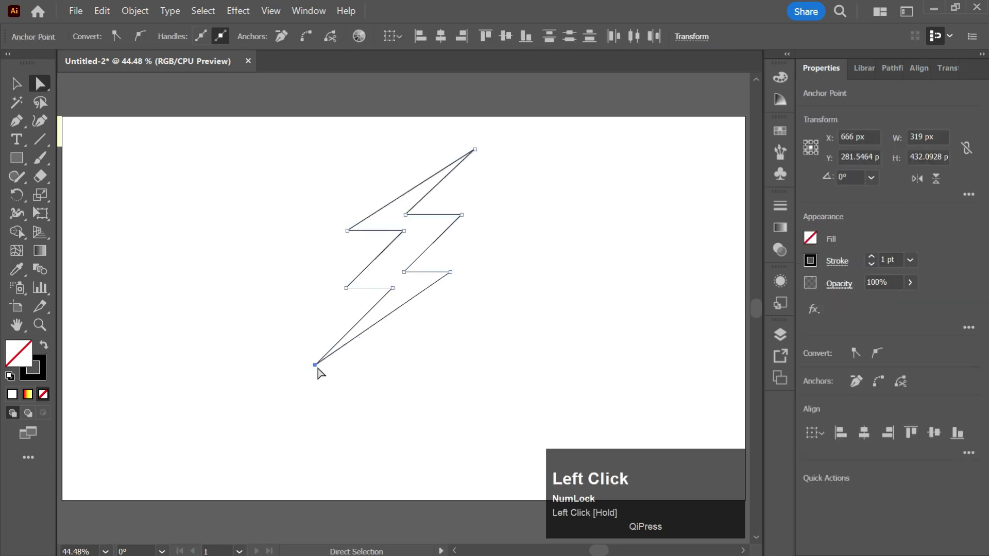
{"action": "left_click_drag", "start_coordinate": [315, 366], "coordinate": [297, 376]}
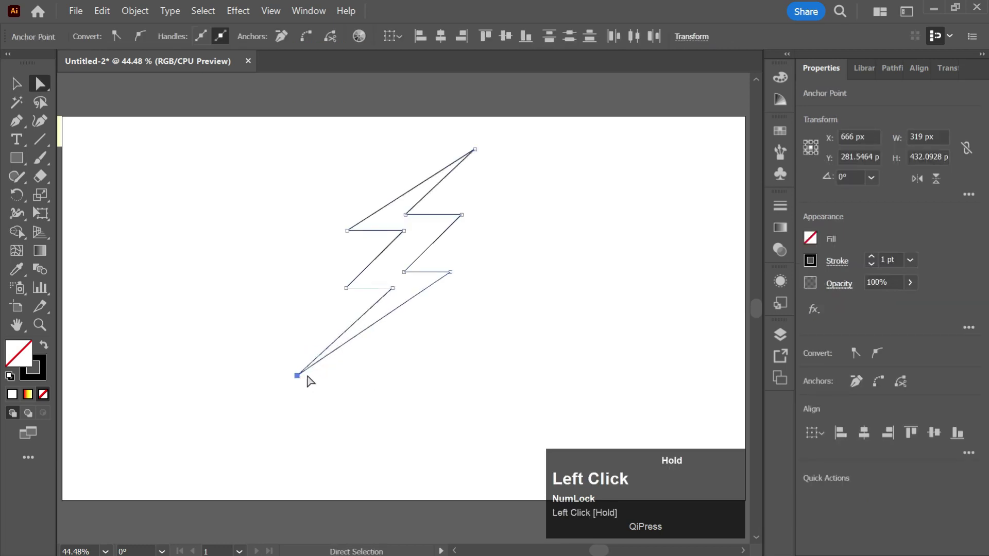
Average the bolt's two top endpoints on both axes and join them into one anchor.
{"action": "left_click", "coordinate": [477, 138]}
{"action": "left_click_drag", "start_coordinate": [487, 145], "coordinate": [473, 156]}
{"action": "right_click", "coordinate": [475, 149]}
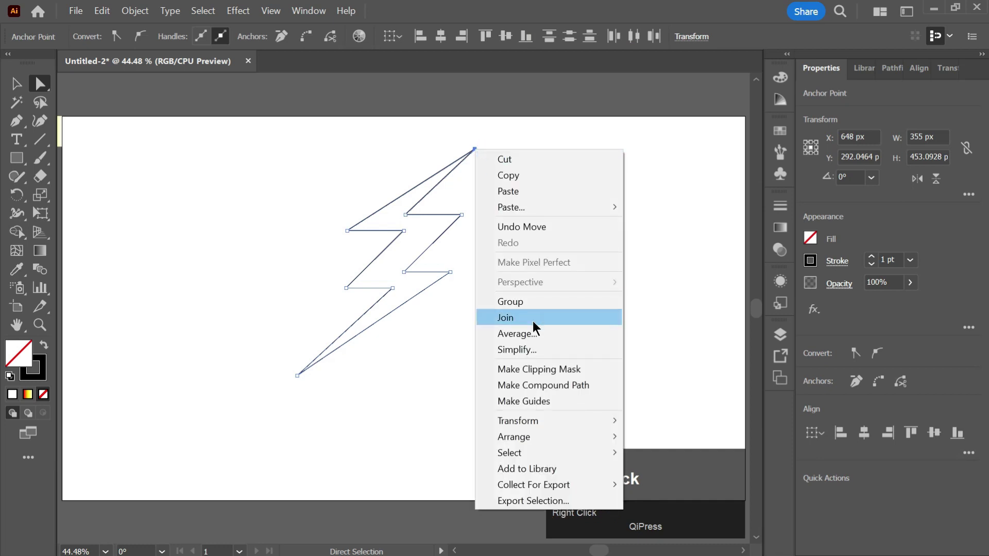
{"action": "left_click", "coordinate": [531, 332]}
{"action": "left_click", "coordinate": [464, 325]}
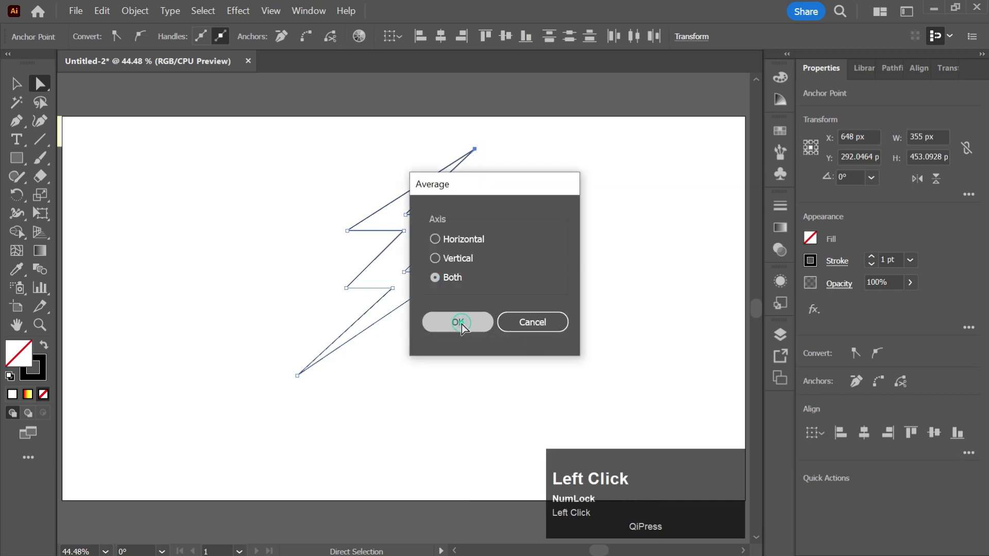
{"action": "right_click", "coordinate": [496, 143]}
{"action": "left_click", "coordinate": [551, 308]}
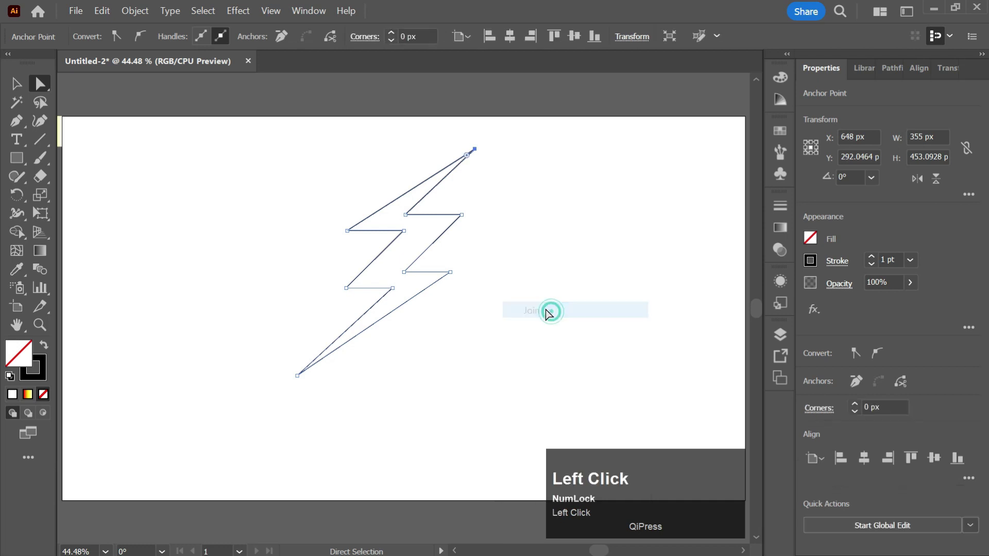
Average the bolt's two bottom endpoints on both axes and join them to close the outline.
{"action": "left_click_drag", "start_coordinate": [290, 393], "coordinate": [313, 375]}
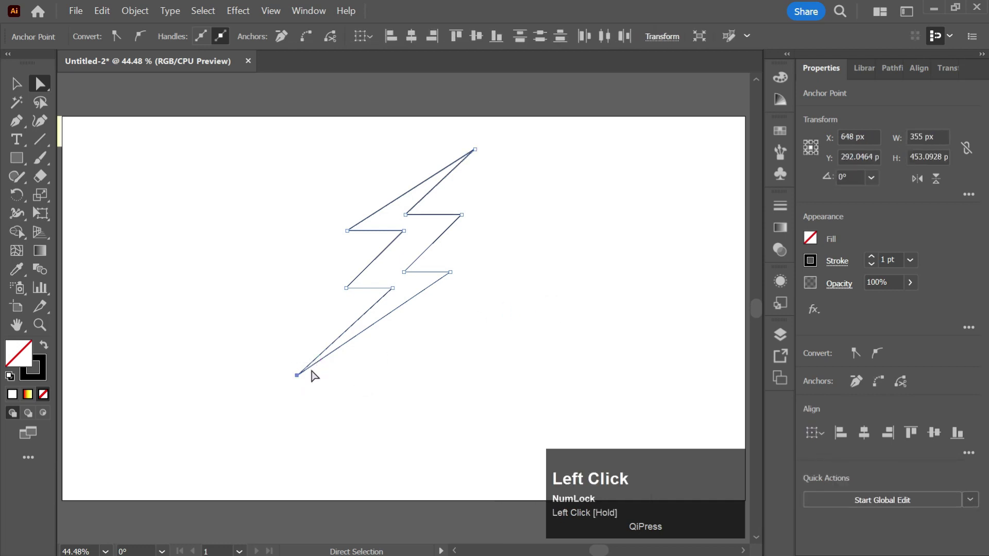
{"action": "right_click", "coordinate": [312, 375]}
{"action": "left_click", "coordinate": [366, 385]}
{"action": "left_click", "coordinate": [448, 322]}
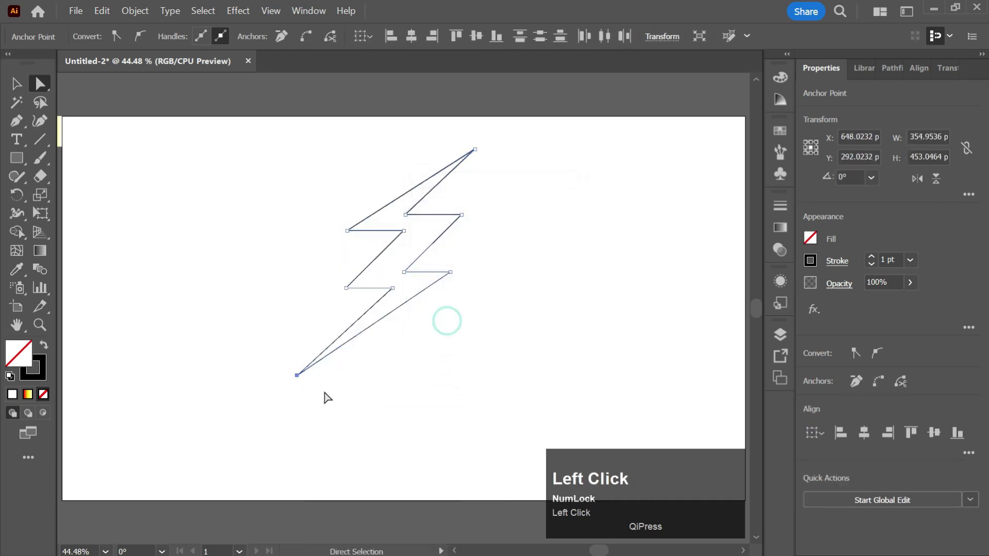
{"action": "right_click", "coordinate": [315, 373]}
{"action": "left_click", "coordinate": [348, 369]}
{"action": "left_click", "coordinate": [427, 338]}
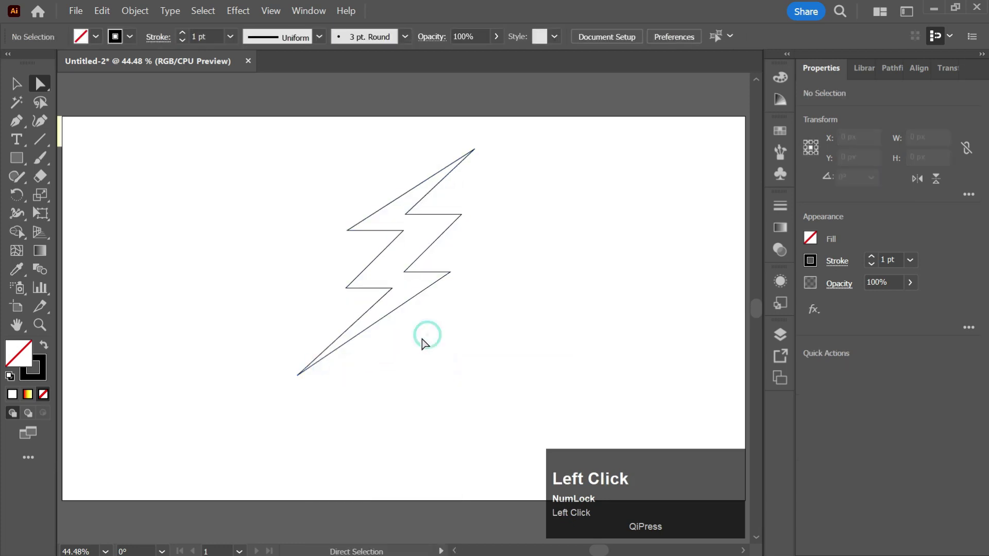
Scale the closed lightning bolt up proportionally to about 464 × 592 px, keeping its top edge in place.
{"action": "key", "text": "v"}
{"action": "left_click", "coordinate": [403, 271]}
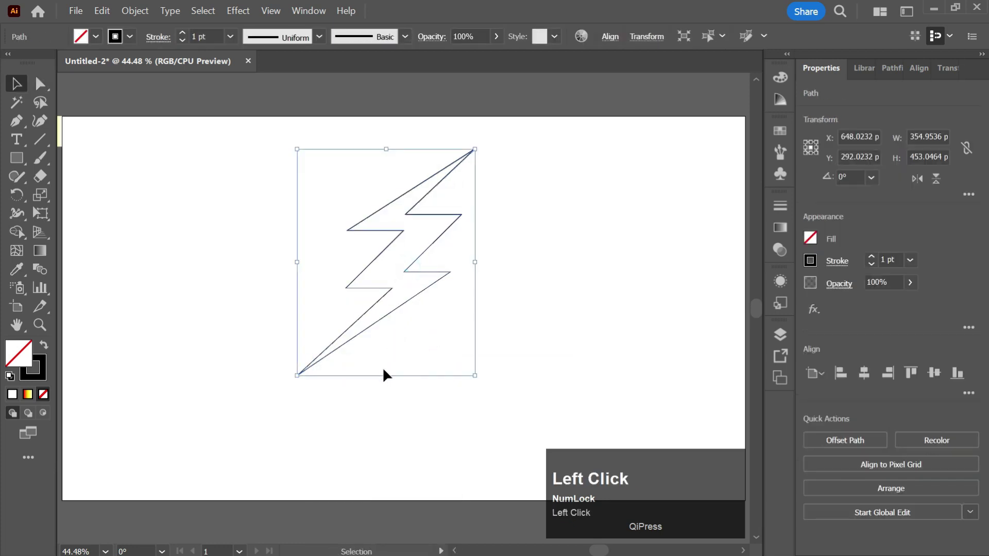
{"action": "left_click_drag", "start_coordinate": [385, 375], "coordinate": [402, 447]}
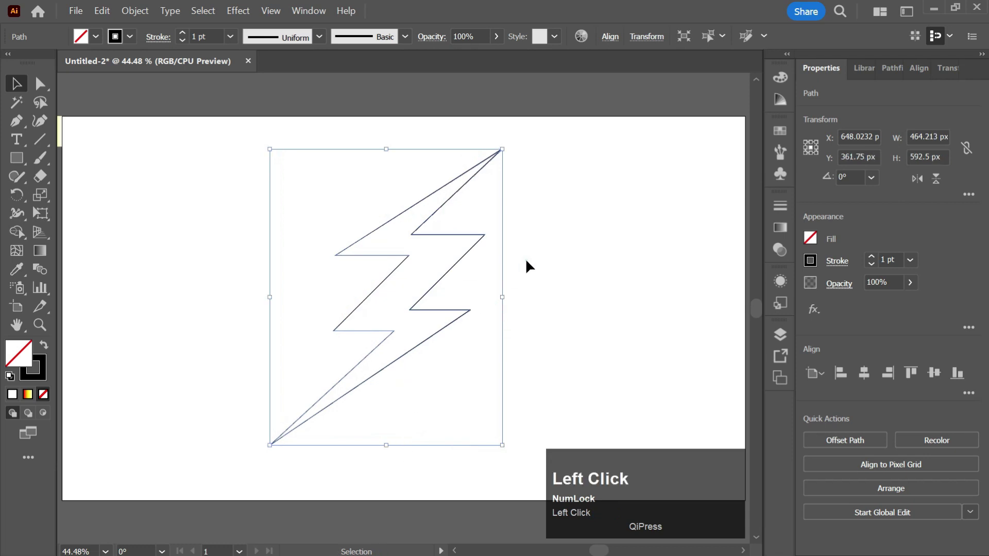
{"action": "left_click", "coordinate": [517, 258]}
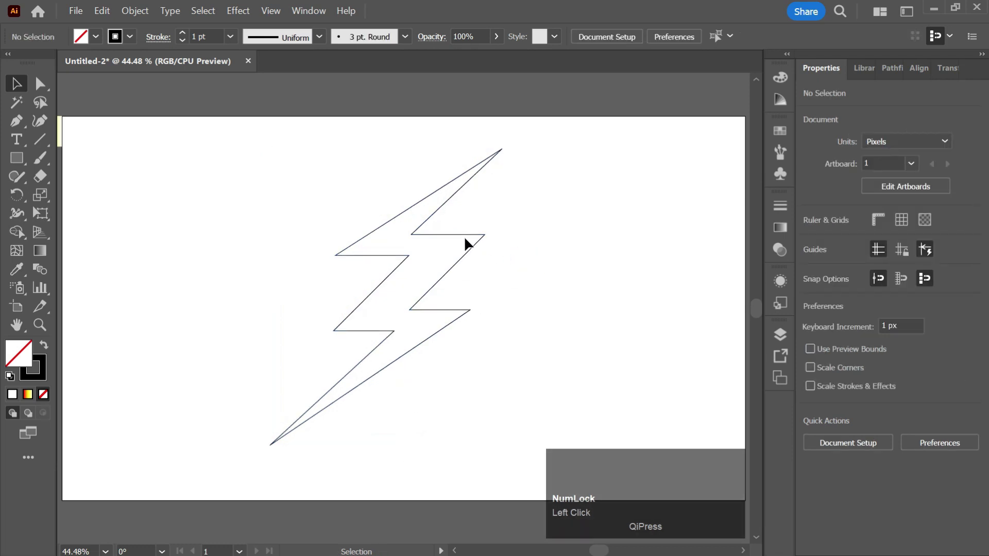
Draw an open zigzag path with the Pen tool through the middle of the bolt, from its top tip to its bottom tip.
{"action": "key", "text": "p"}
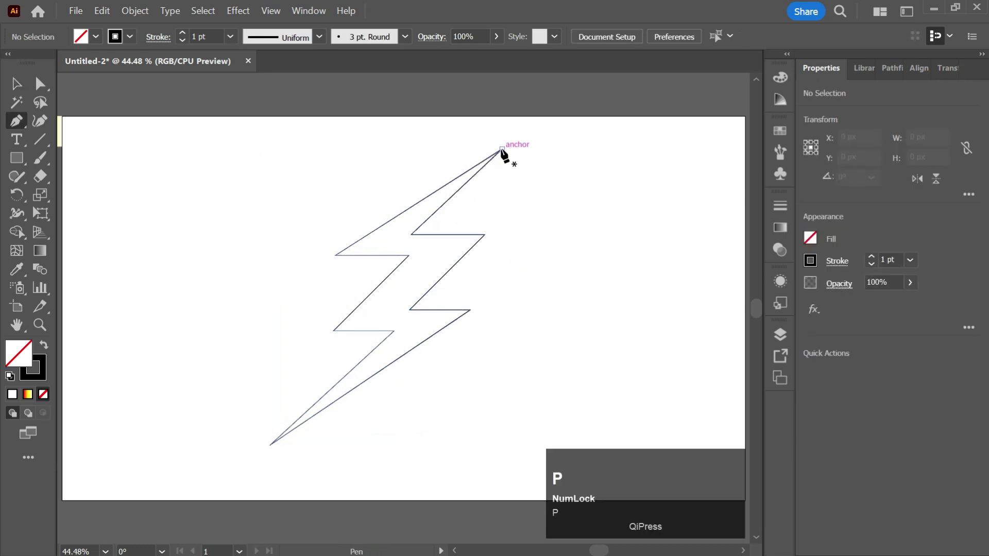
{"action": "left_click", "coordinate": [501, 149]}
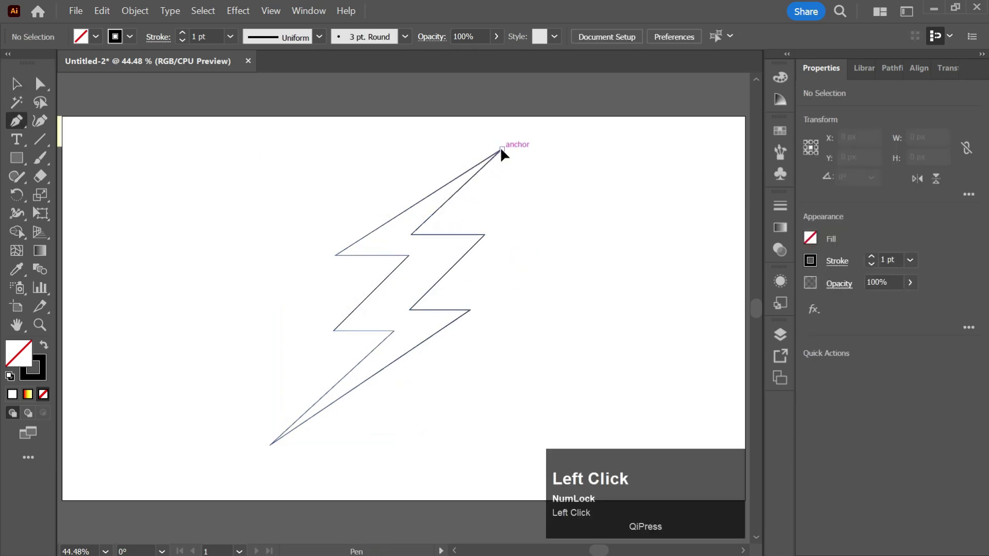
{"action": "left_click", "coordinate": [386, 240]}
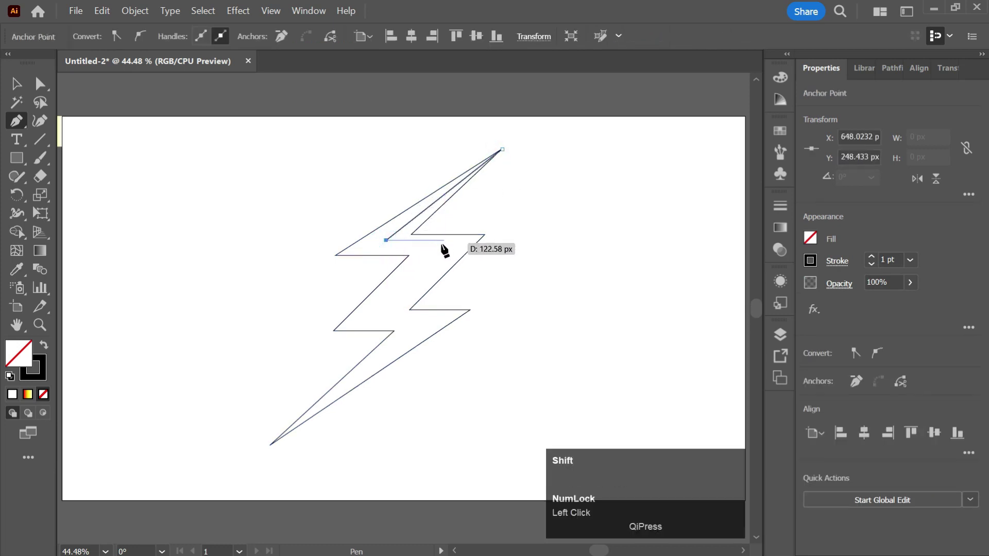
{"action": "left_click", "coordinate": [443, 241], "text": "shift"}
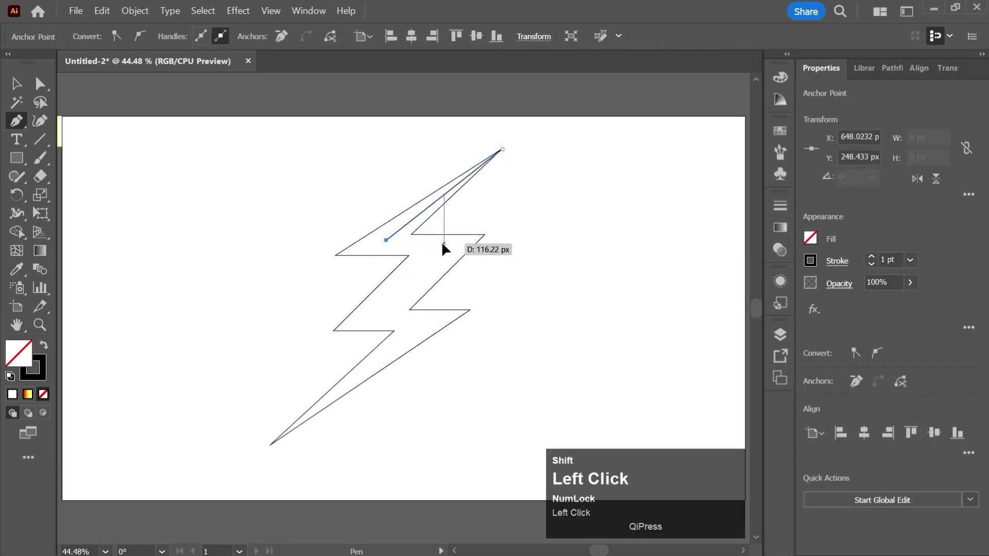
{"action": "left_click", "coordinate": [375, 321], "text": "shift"}
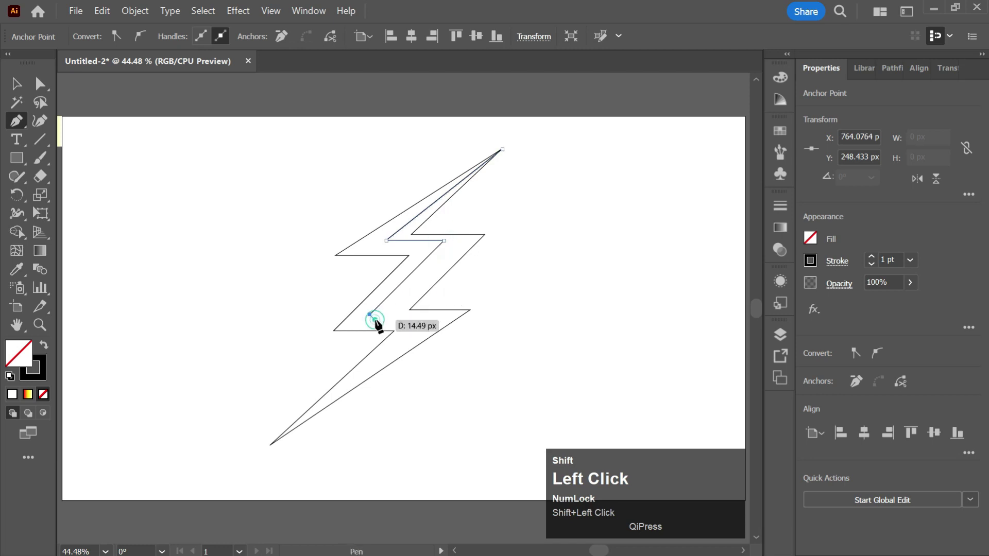
{"action": "left_click", "coordinate": [428, 316]}
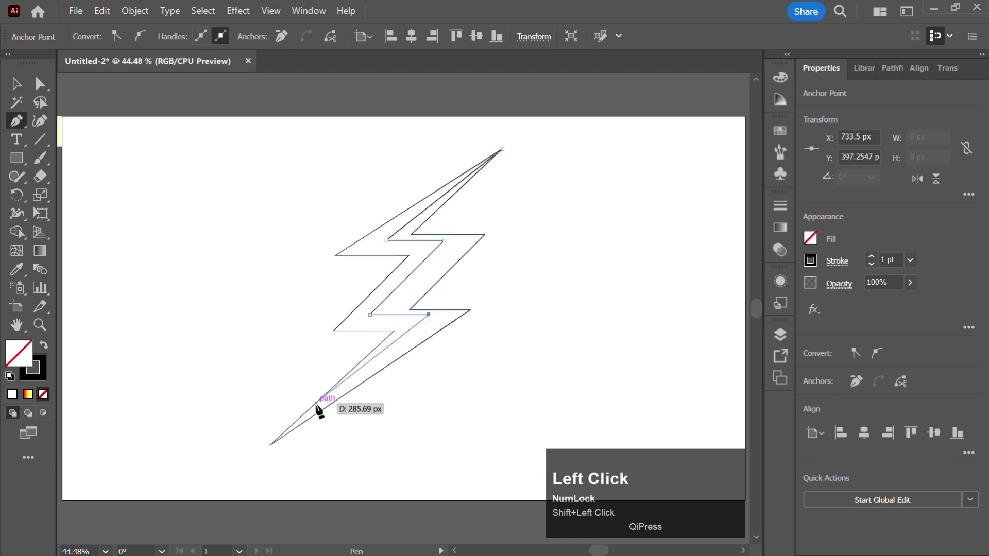
{"action": "left_click", "coordinate": [270, 445]}
{"action": "key", "text": "v"}
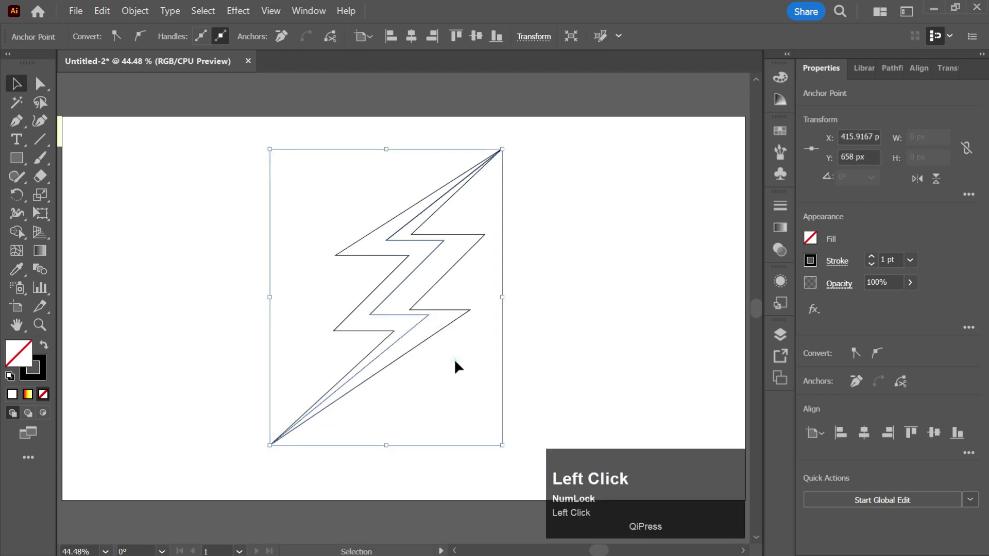
{"action": "left_click", "coordinate": [455, 359]}
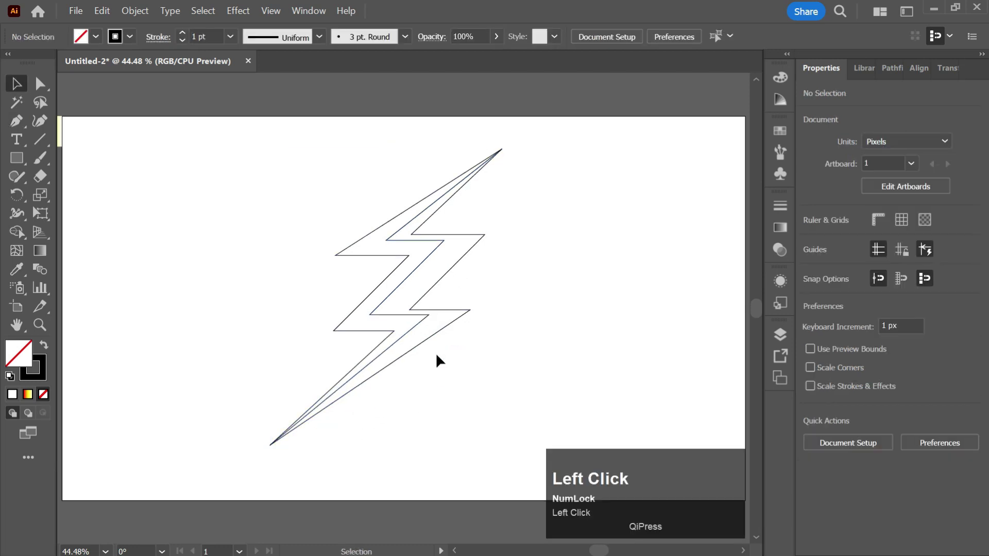
Select the bolt outline with the inner zigzag and split them using the Pathfinder Divide operation.
{"action": "left_click", "coordinate": [468, 351]}
{"action": "left_click_drag", "start_coordinate": [468, 351], "coordinate": [386, 301]}
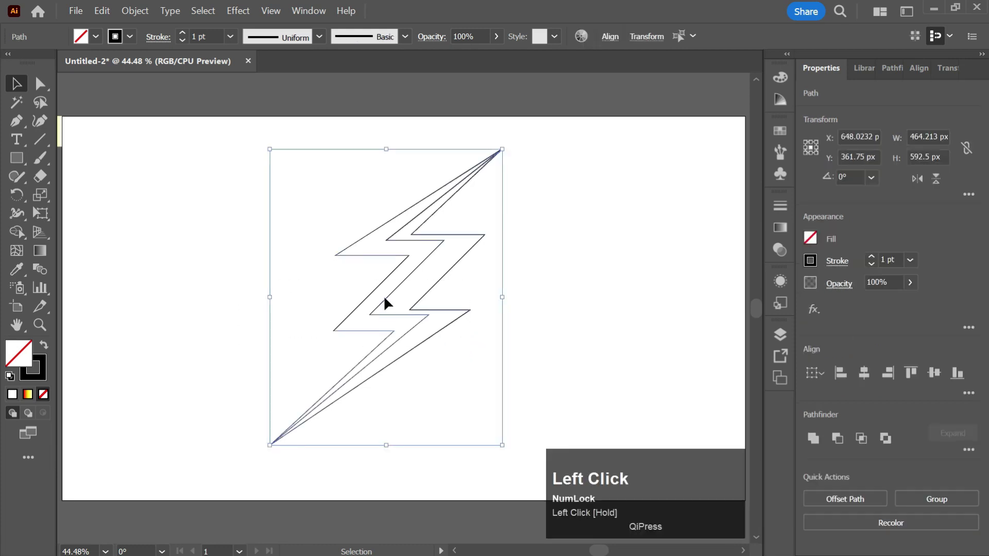
{"action": "left_click", "coordinate": [968, 449]}
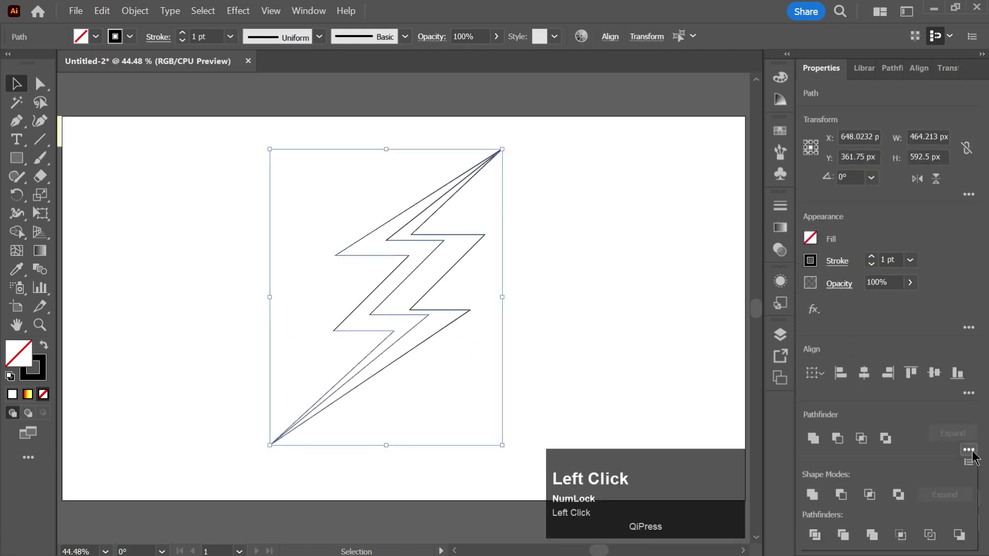
{"action": "left_click", "coordinate": [815, 538]}
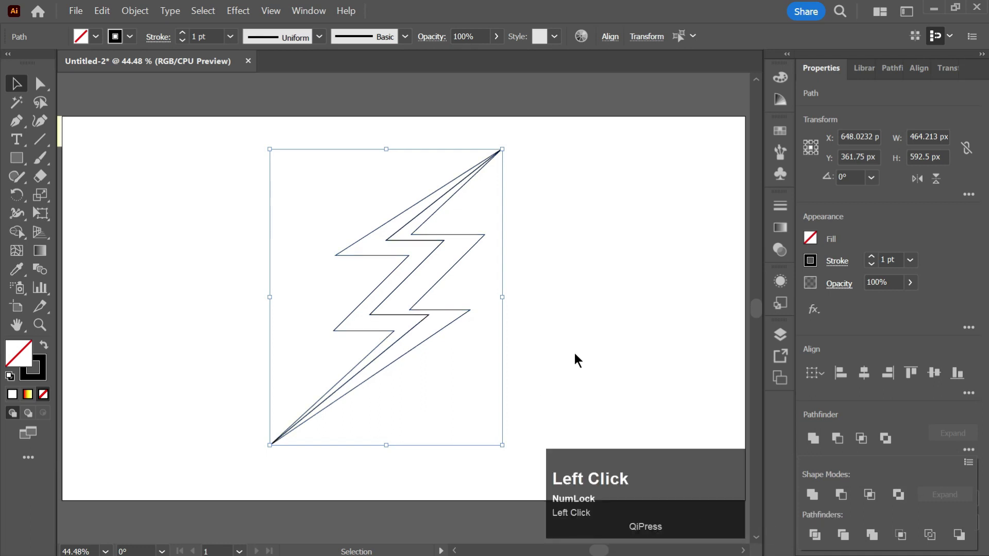
{"action": "left_click", "coordinate": [605, 327]}
Ungroup the divided bolt pieces and deselect them.
{"action": "left_click", "coordinate": [452, 264]}
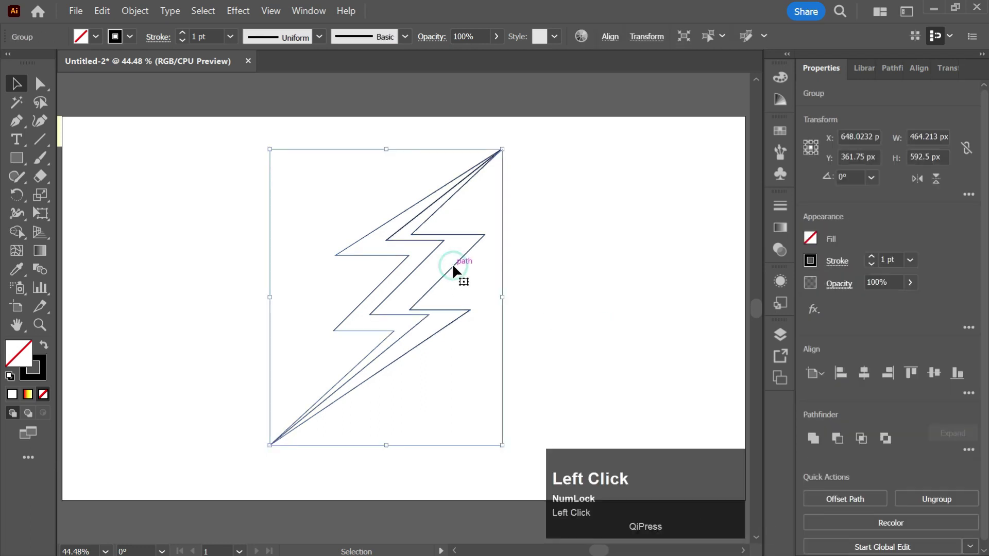
{"action": "right_click", "coordinate": [452, 265]}
{"action": "left_click", "coordinate": [500, 428]}
{"action": "left_click", "coordinate": [509, 280]}
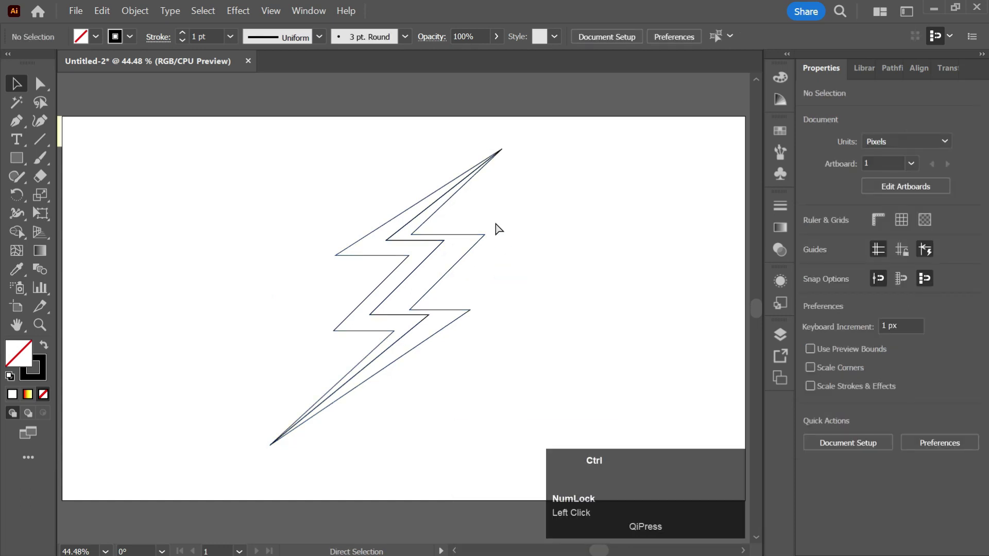
Apply the red-yellow-white gradient sampled from the swatch beside the artboard to both halves of the bolt.
{"action": "scroll", "coordinate": [495, 222], "scroll_direction": "left", "scroll_amount": 3}
{"action": "left_click", "coordinate": [552, 215]}
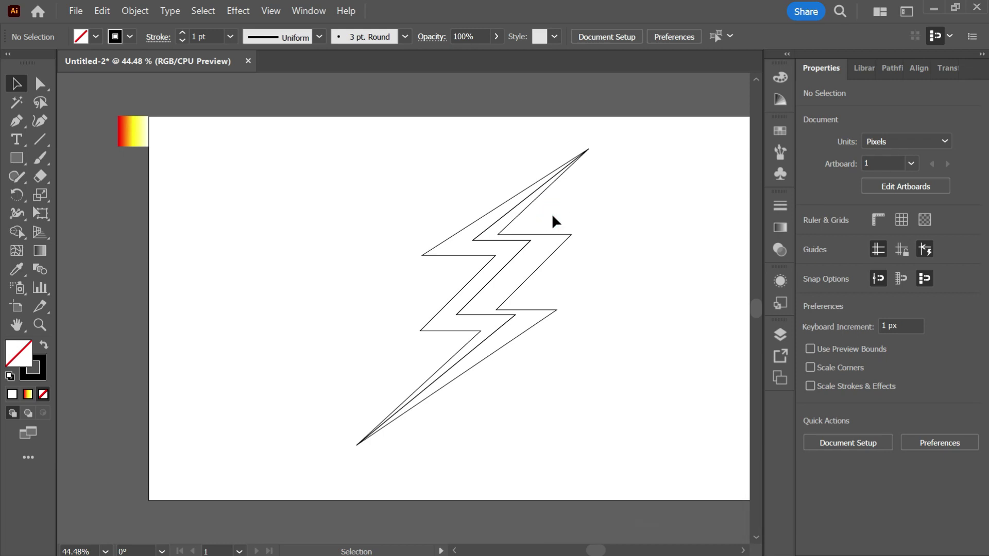
{"action": "left_click", "coordinate": [522, 254]}
{"action": "left_click", "coordinate": [423, 311]}
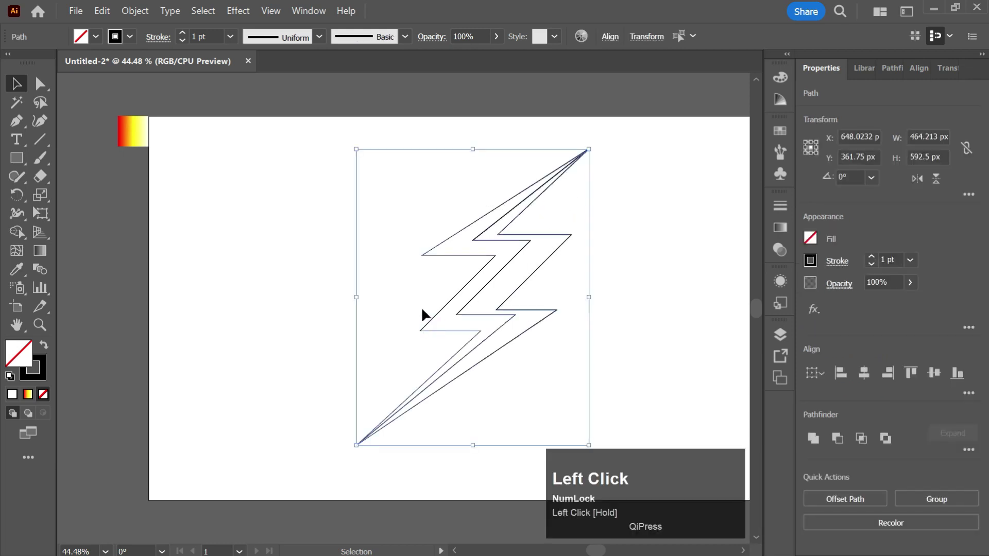
{"action": "key", "text": "i"}
{"action": "left_click", "coordinate": [131, 133]}
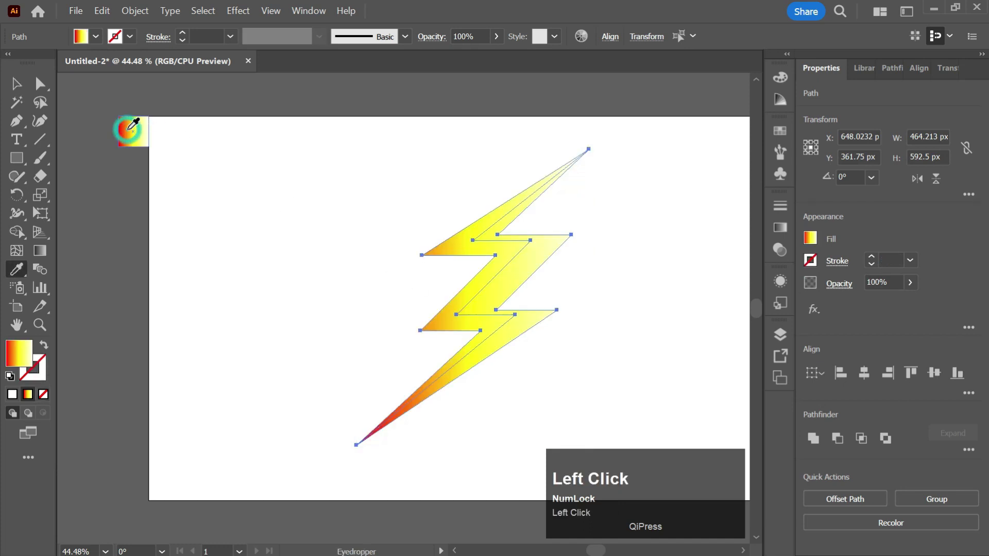
{"action": "key", "text": "v"}
{"action": "left_click", "coordinate": [568, 206]}
Set the gradient angle of the bolt's left half to -18°.
{"action": "left_click", "coordinate": [484, 243]}
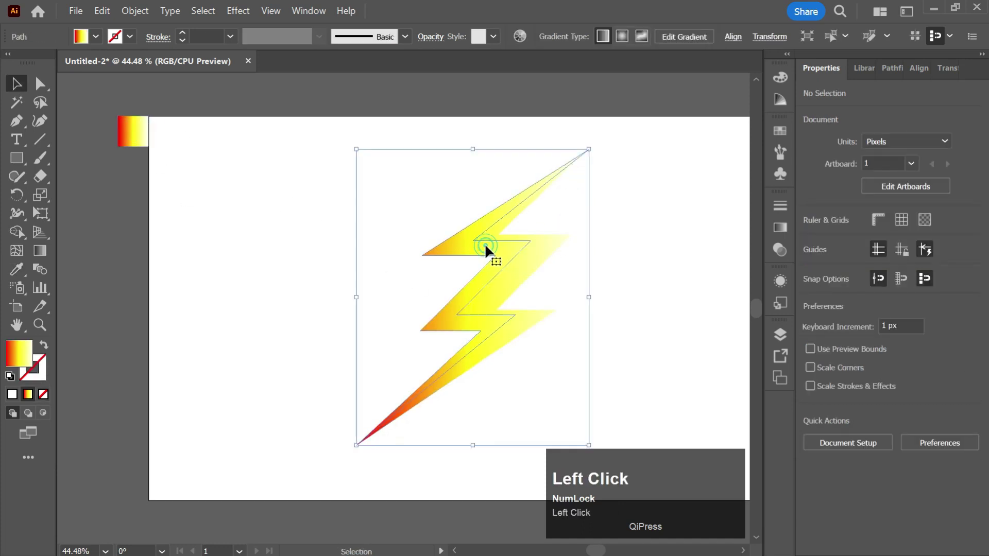
{"action": "key", "text": "ctrl+0"}
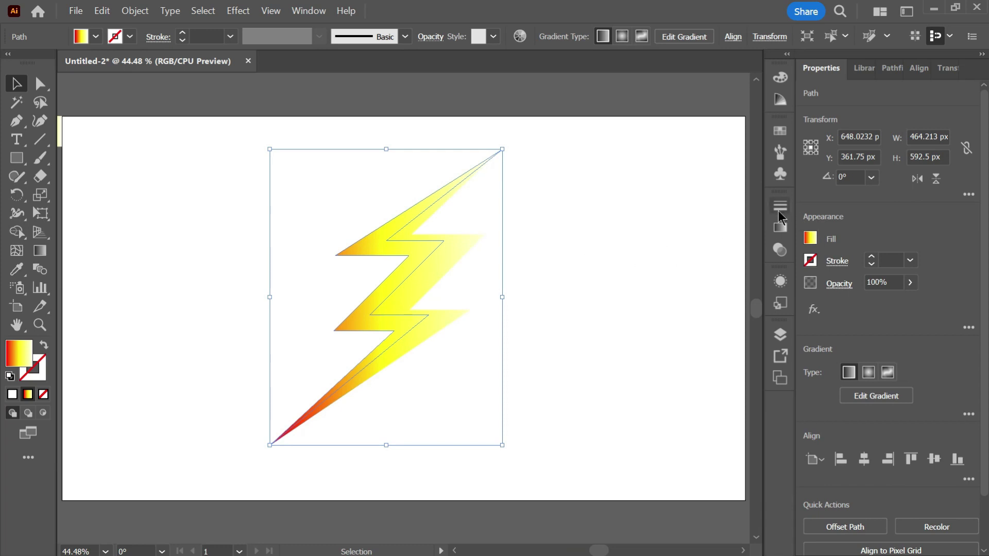
{"action": "left_click", "coordinate": [780, 228]}
{"action": "left_click", "coordinate": [667, 285]}
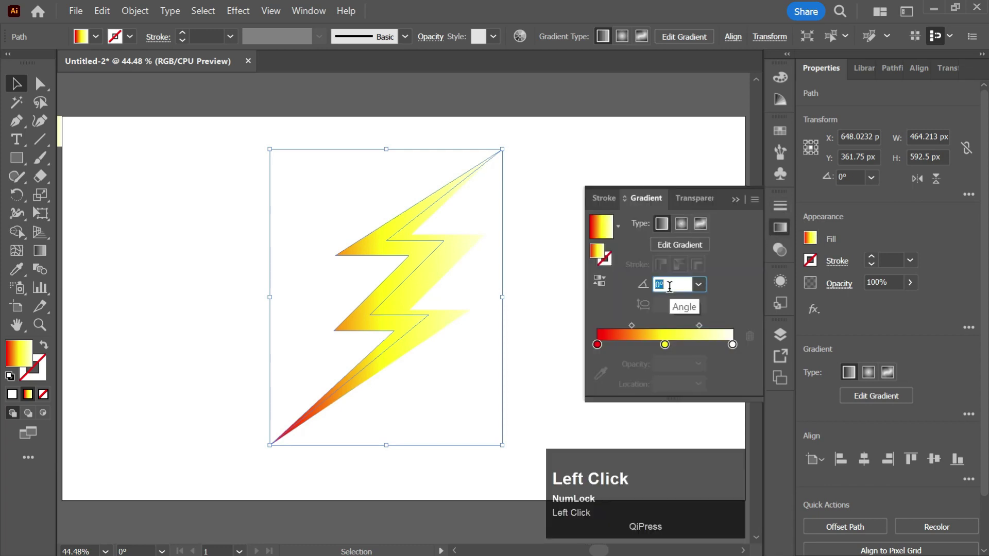
{"action": "scroll", "coordinate": [667, 287], "scroll_direction": "up", "scroll_amount": 1}
{"action": "scroll", "coordinate": [667, 286], "scroll_direction": "down", "scroll_amount": 19}
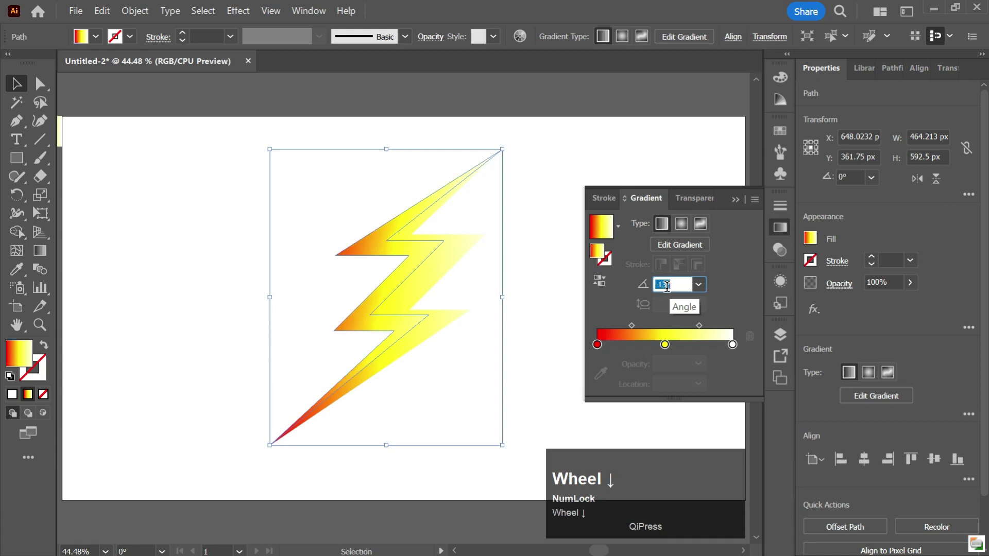
{"action": "scroll", "coordinate": [666, 287], "scroll_direction": "down", "scroll_amount": 1}
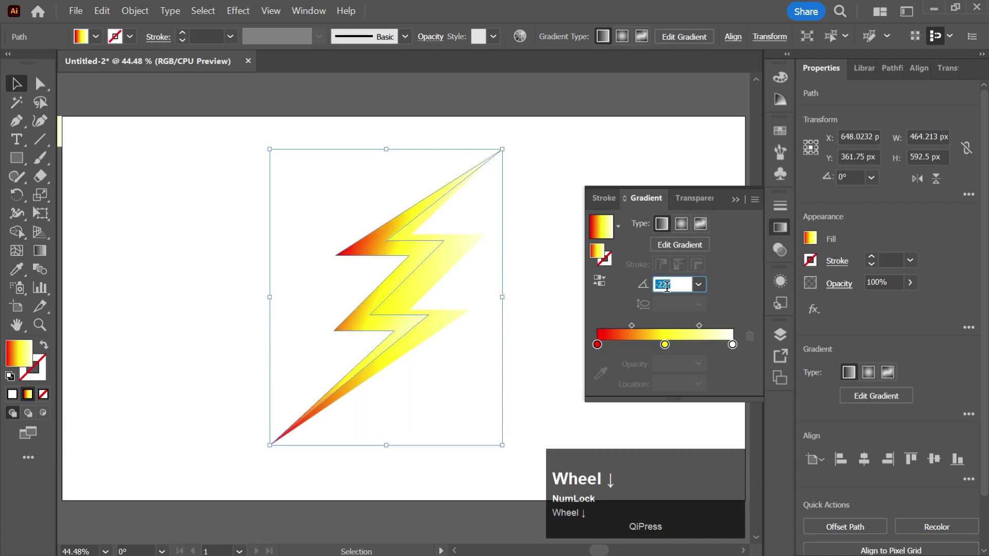
{"action": "scroll", "coordinate": [667, 287], "scroll_direction": "up", "scroll_amount": 1}
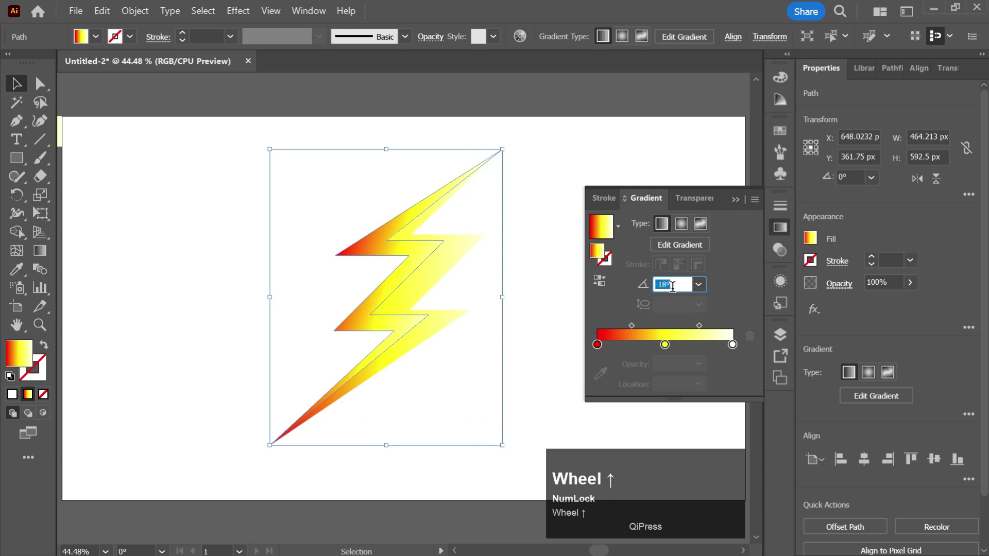
{"action": "left_click", "coordinate": [735, 200]}
{"action": "left_click", "coordinate": [530, 224]}
Set the gradient angle of the bolt's right half to 165°.
{"action": "left_click", "coordinate": [441, 263]}
{"action": "left_click", "coordinate": [780, 227]}
{"action": "left_click", "coordinate": [675, 283]}
{"action": "scroll", "coordinate": [674, 283], "scroll_direction": "up", "scroll_amount": 7}
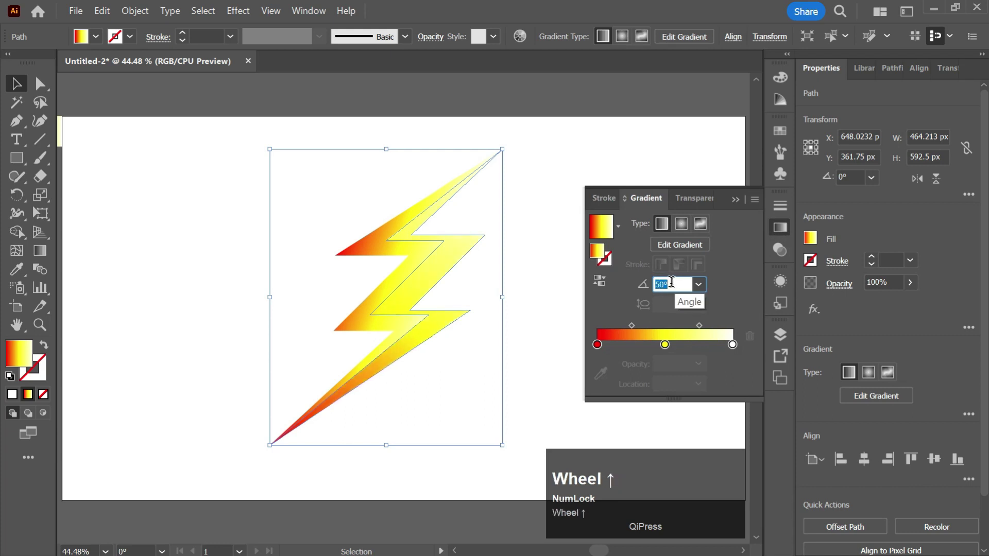
{"action": "scroll", "coordinate": [671, 282], "scroll_direction": "up", "scroll_amount": 20}
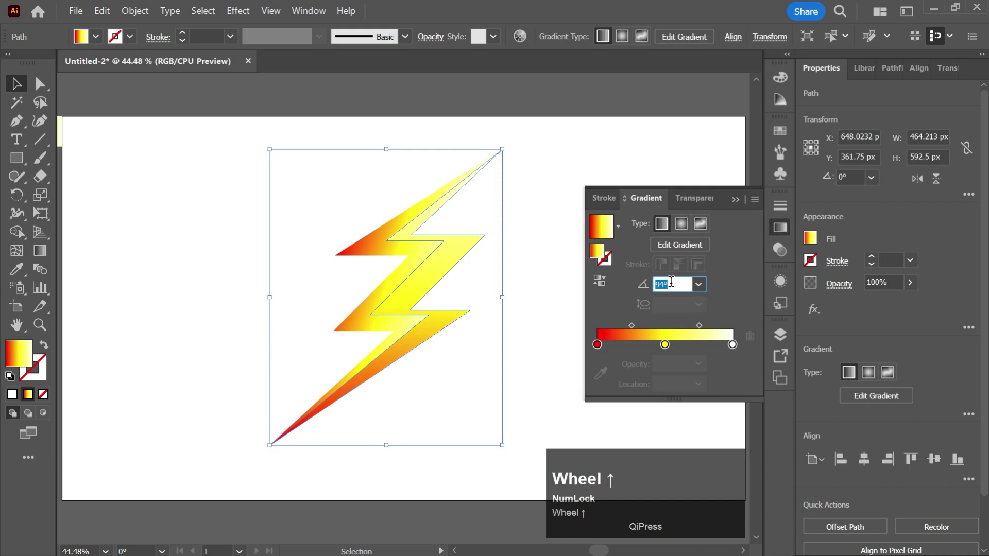
{"action": "scroll", "coordinate": [670, 281], "scroll_direction": "up", "scroll_amount": 20}
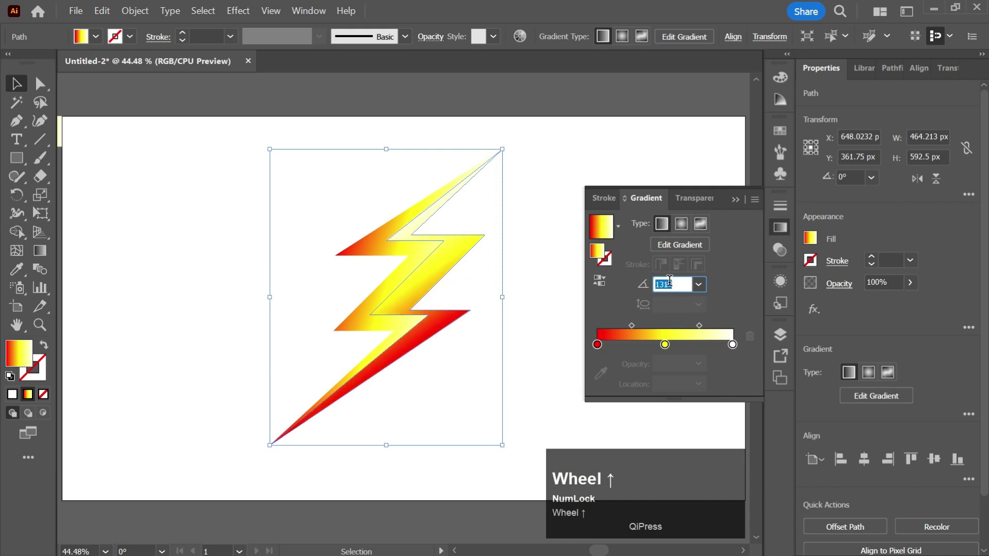
{"action": "scroll", "coordinate": [669, 281], "scroll_direction": "up", "scroll_amount": 4}
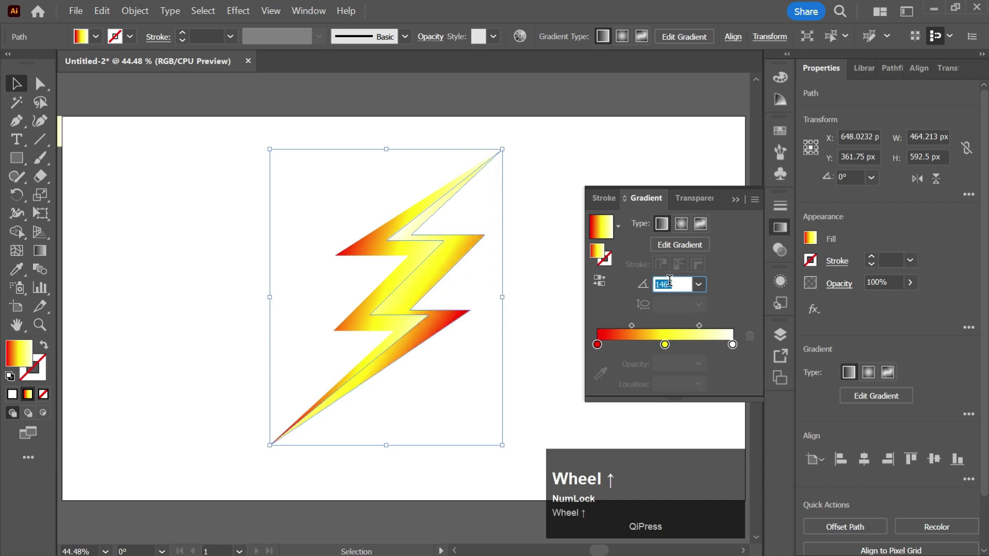
{"action": "scroll", "coordinate": [669, 281], "scroll_direction": "up", "scroll_amount": 6}
{"action": "scroll", "coordinate": [669, 280], "scroll_direction": "up", "scroll_amount": 2}
{"action": "scroll", "coordinate": [669, 281], "scroll_direction": "up", "scroll_amount": 4}
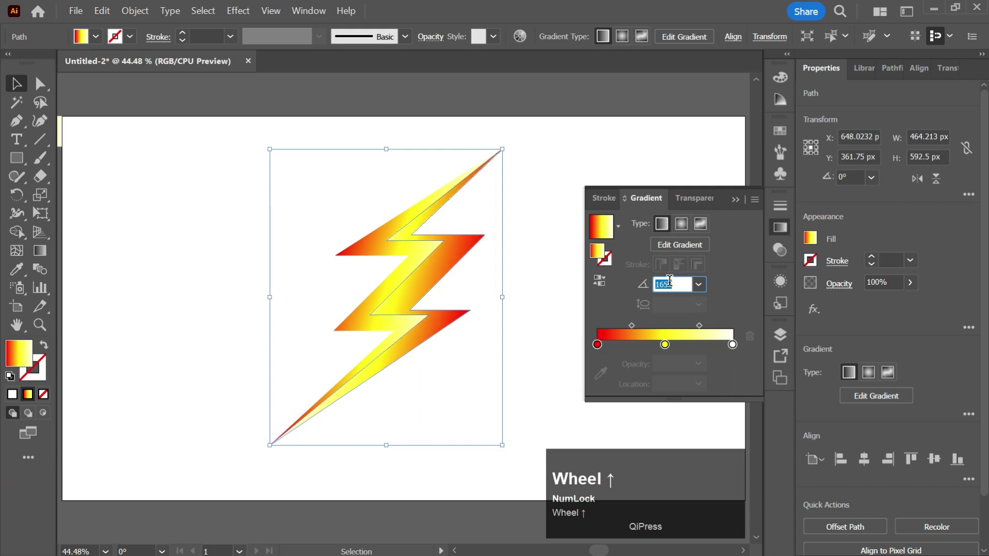
{"action": "key", "text": "Return"}
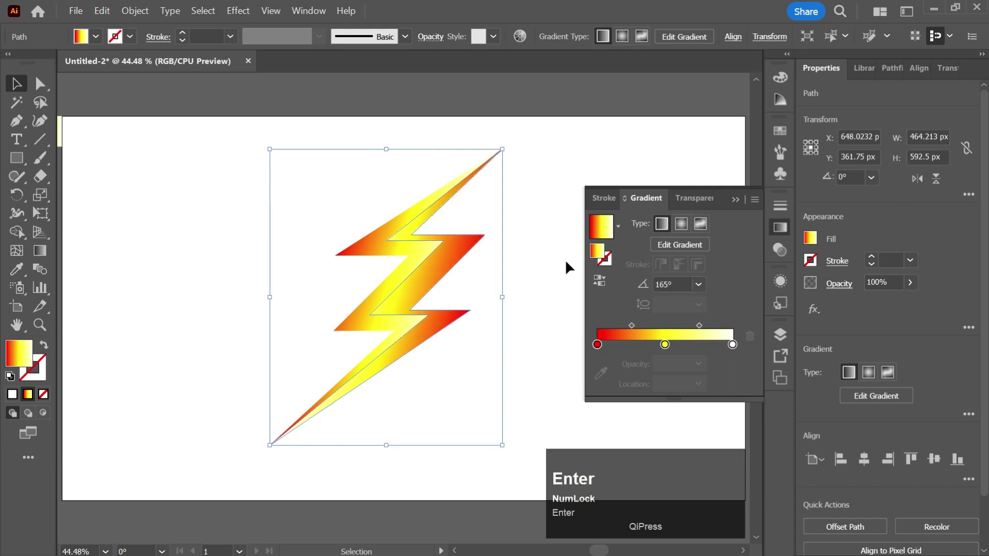
{"action": "left_click", "coordinate": [545, 250]}
Fine-tune the gradient angle of the bolt's left half and deselect the artwork.
{"action": "left_click", "coordinate": [391, 284]}
{"action": "left_click", "coordinate": [665, 285]}
{"action": "scroll", "coordinate": [663, 284], "scroll_direction": "down", "scroll_amount": 1}
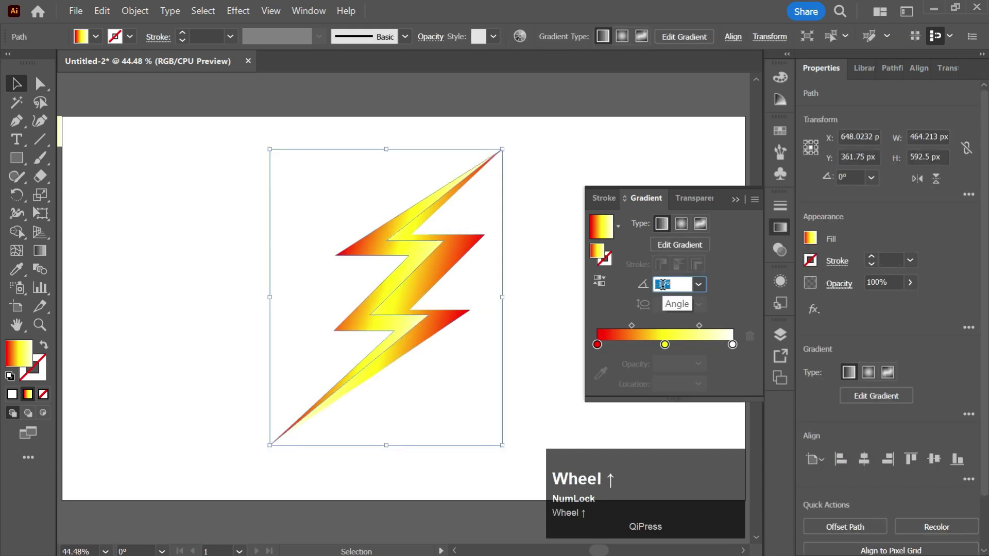
{"action": "scroll", "coordinate": [663, 285], "scroll_direction": "down", "scroll_amount": 1}
{"action": "key", "text": "Return"}
{"action": "left_click", "coordinate": [644, 202]}
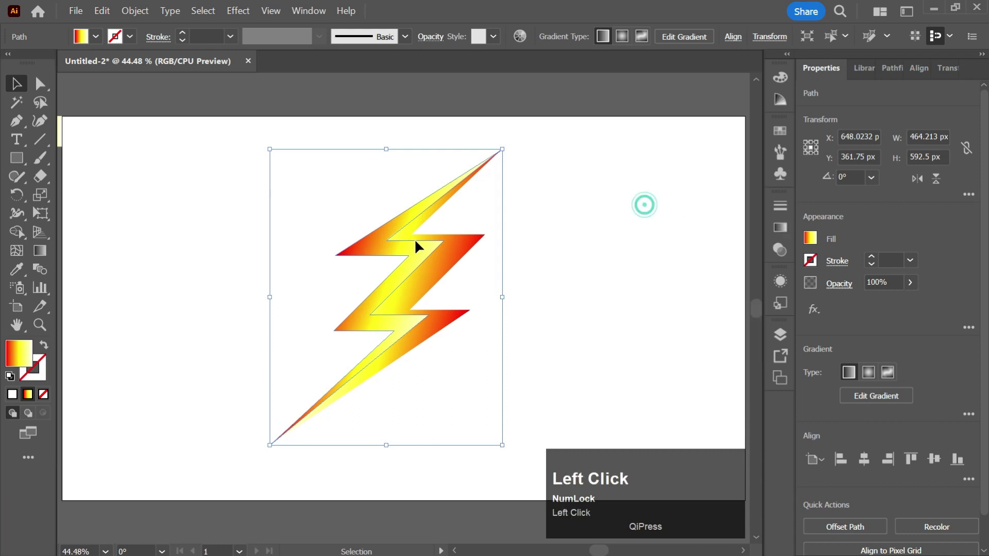
{"action": "left_click", "coordinate": [493, 235]}
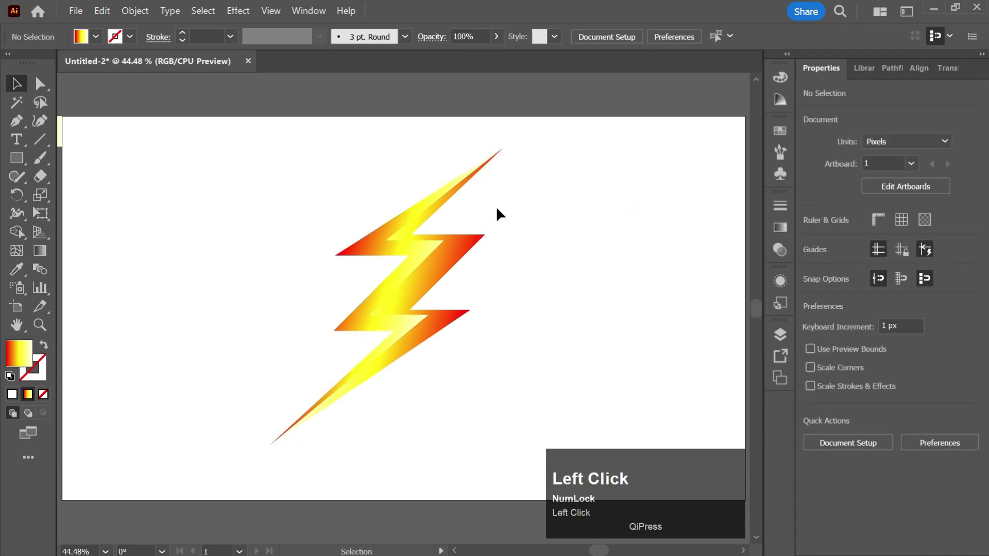
Create a rectangle 1368 px wide and 768 px high with the Rectangle tool.
{"action": "key", "text": "m"}
{"action": "left_click", "coordinate": [190, 149]}
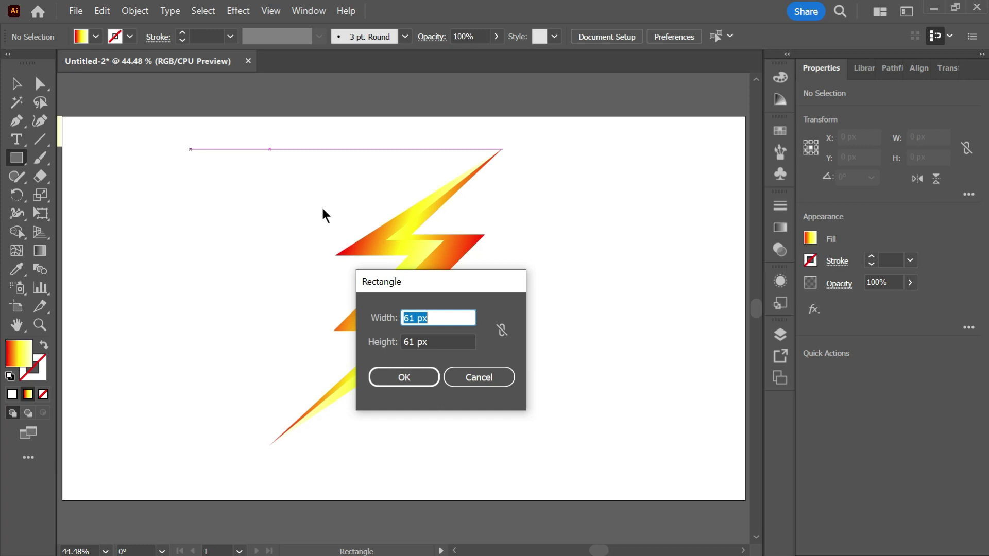
{"action": "type", "text": "1368"}
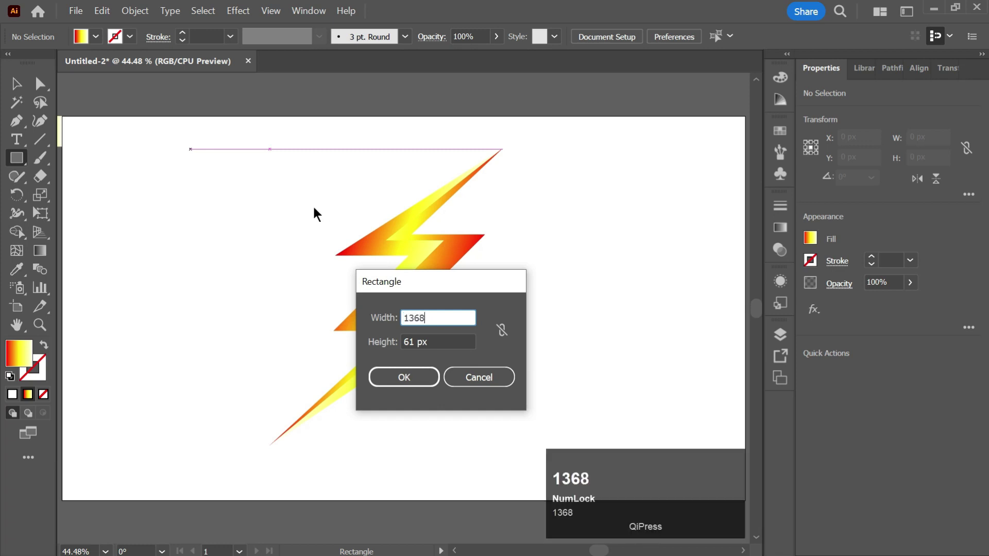
{"action": "left_click", "coordinate": [422, 343]}
{"action": "type", "text": "76"}
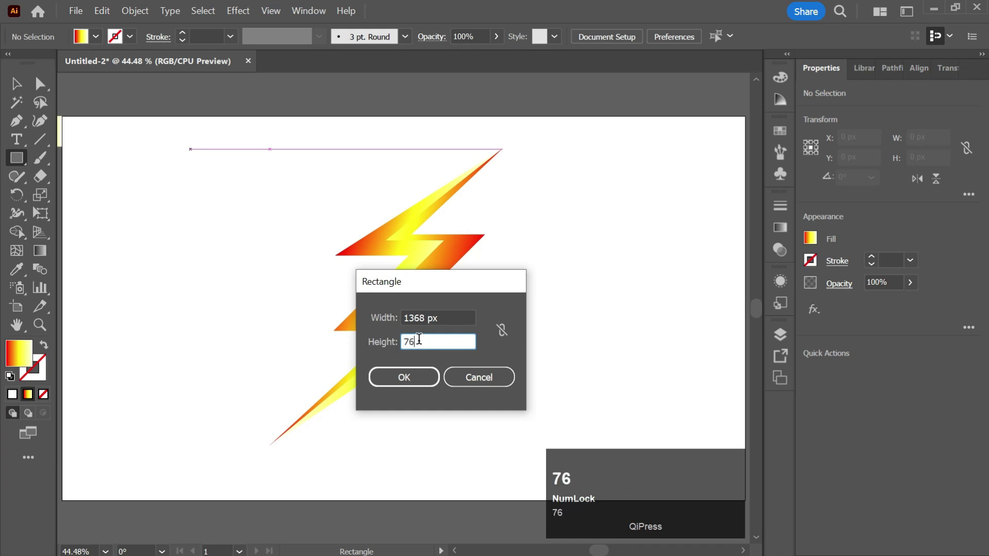
{"action": "left_click", "coordinate": [405, 376]}
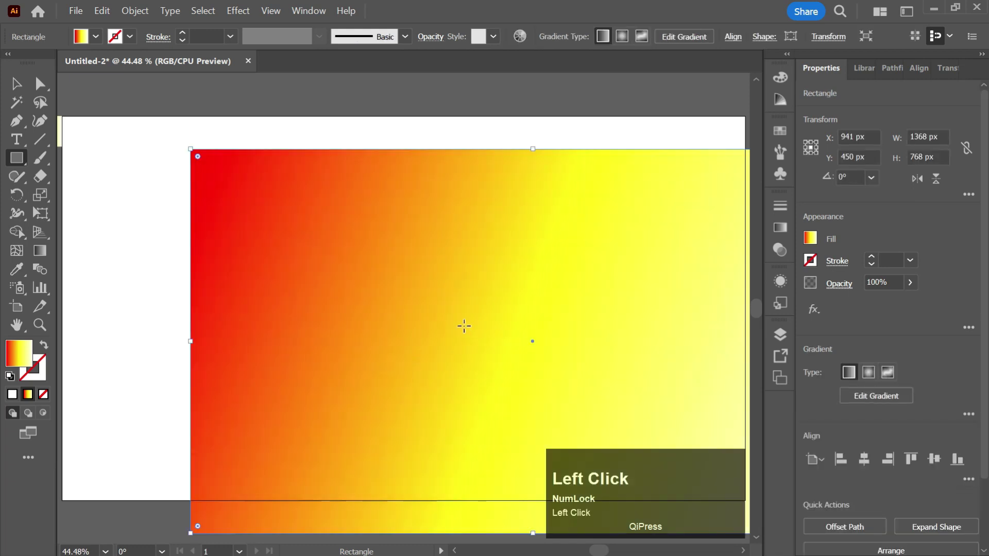
Replace the rectangle's gradient fill with the dark red colour 720000.
{"action": "key", "text": "v"}
{"action": "double_click", "coordinate": [14, 361]}
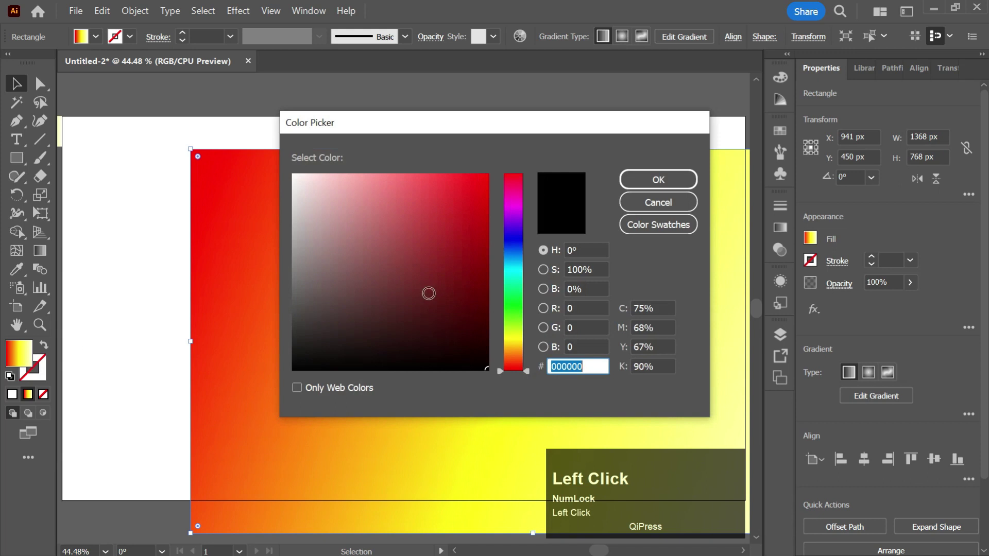
{"action": "left_click_drag", "start_coordinate": [485, 285], "coordinate": [490, 282]}
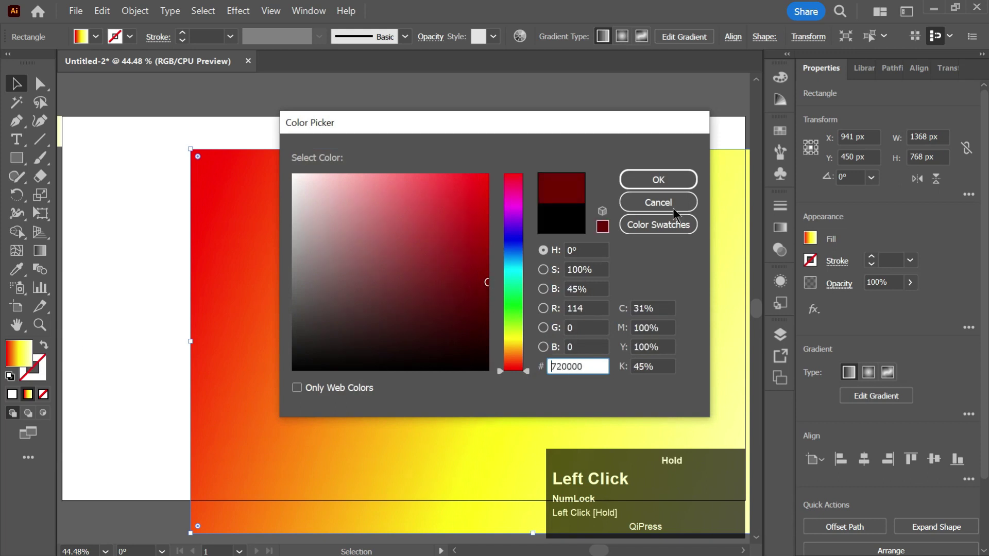
{"action": "left_click", "coordinate": [670, 180]}
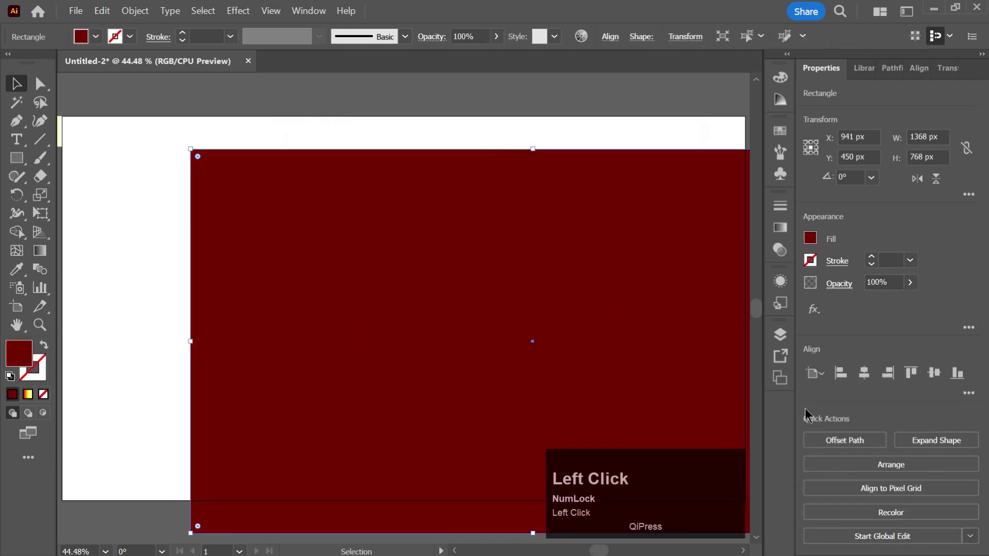
Centre the dark red rectangle horizontally and vertically on the artboard and send it to the back behind the bolt.
{"action": "left_click", "coordinate": [863, 373]}
{"action": "left_click", "coordinate": [934, 373]}
{"action": "right_click", "coordinate": [608, 344]}
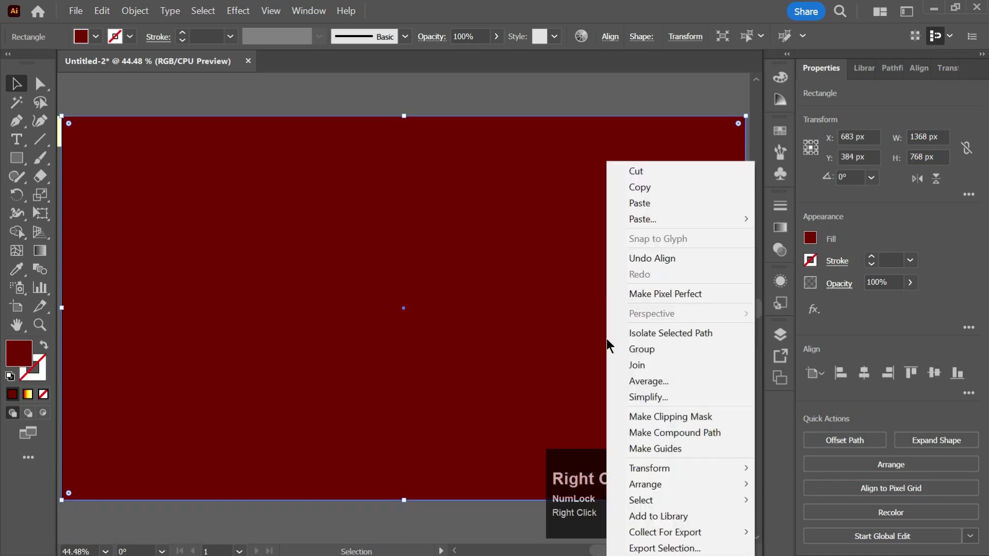
{"action": "mouse_move", "coordinate": [658, 484]}
{"action": "left_click", "coordinate": [821, 463]}
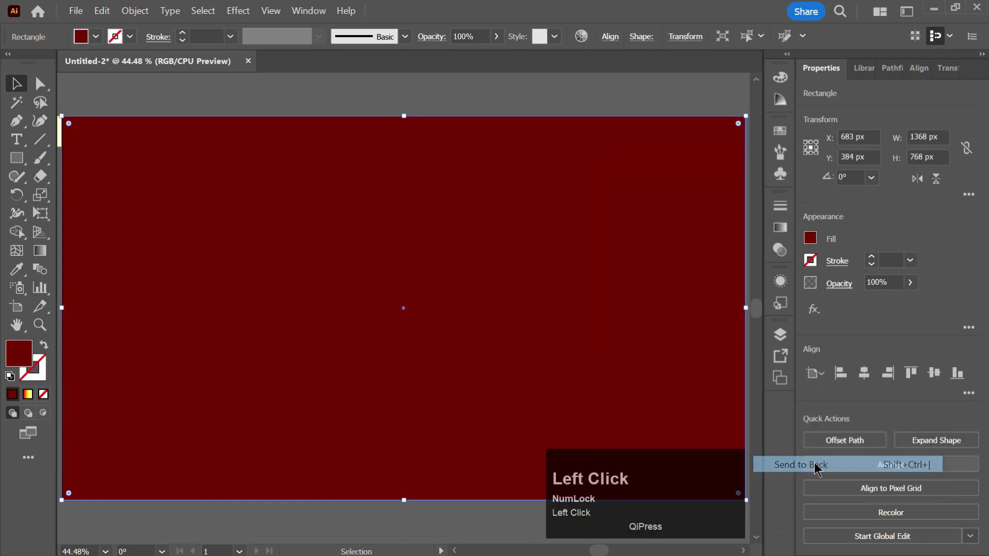
{"action": "left_click", "coordinate": [528, 109]}
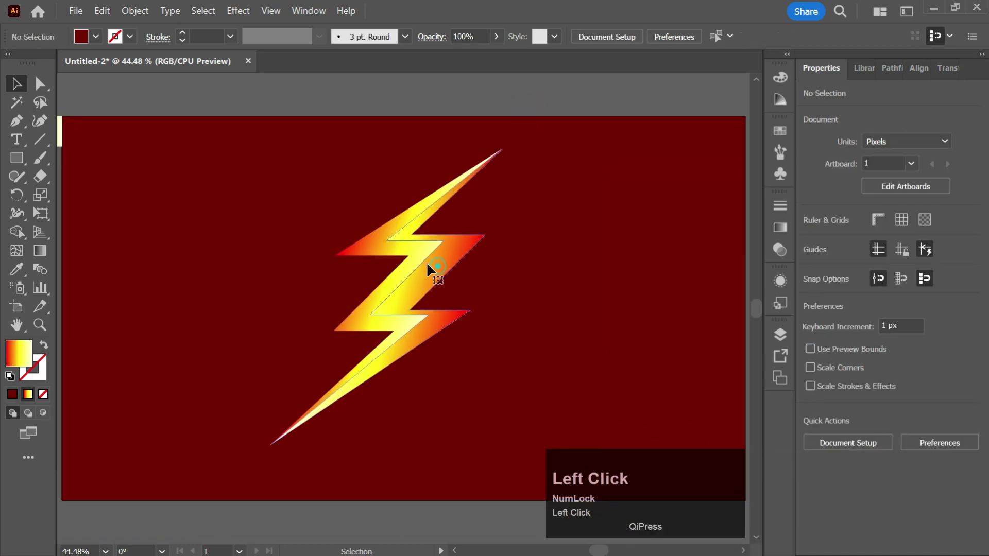
Group the two halves of the lightning bolt.
{"action": "left_click", "coordinate": [428, 265]}
{"action": "left_click", "coordinate": [398, 276], "text": "shift"}
{"action": "right_click", "coordinate": [411, 263]}
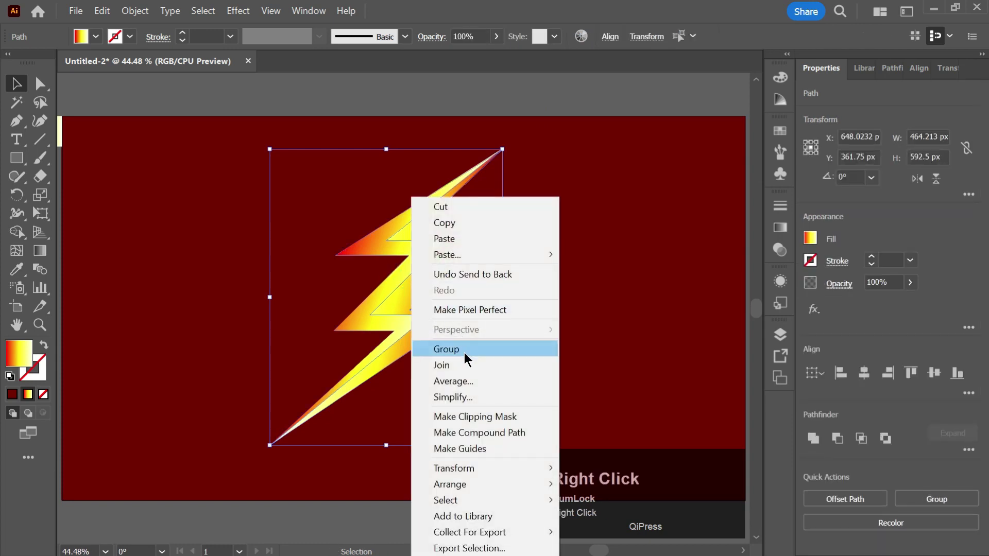
{"action": "left_click", "coordinate": [464, 348]}
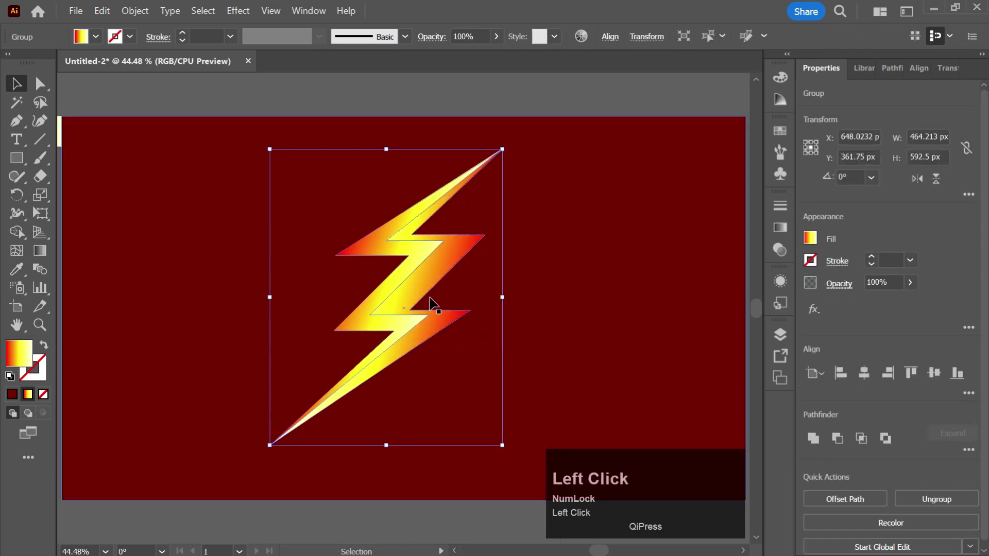
Apply a Drop Shadow effect to the bolt group with Multiply mode, 75% opacity, 7 px X and Y offsets and 5 px blur.
{"action": "left_click", "coordinate": [241, 11]}
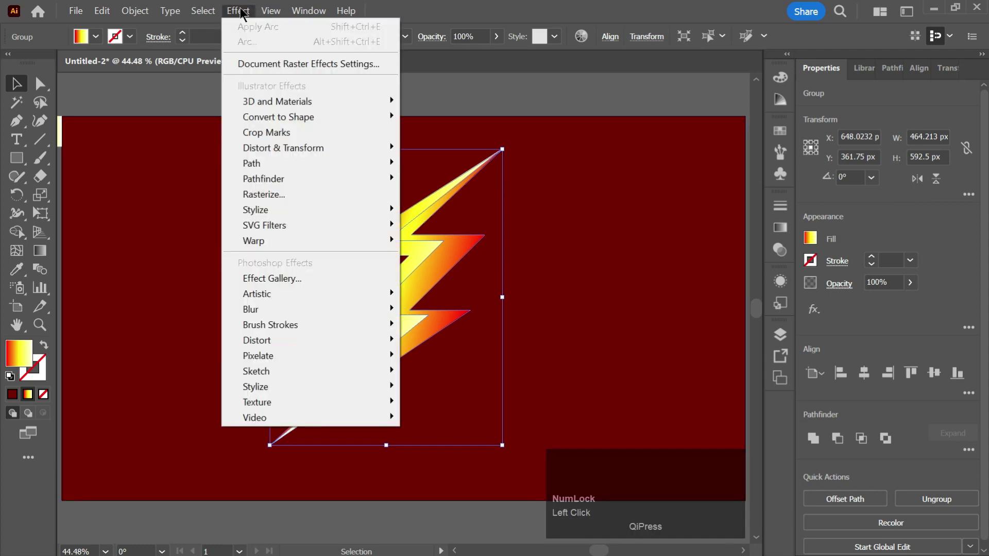
{"action": "mouse_move", "coordinate": [287, 208]}
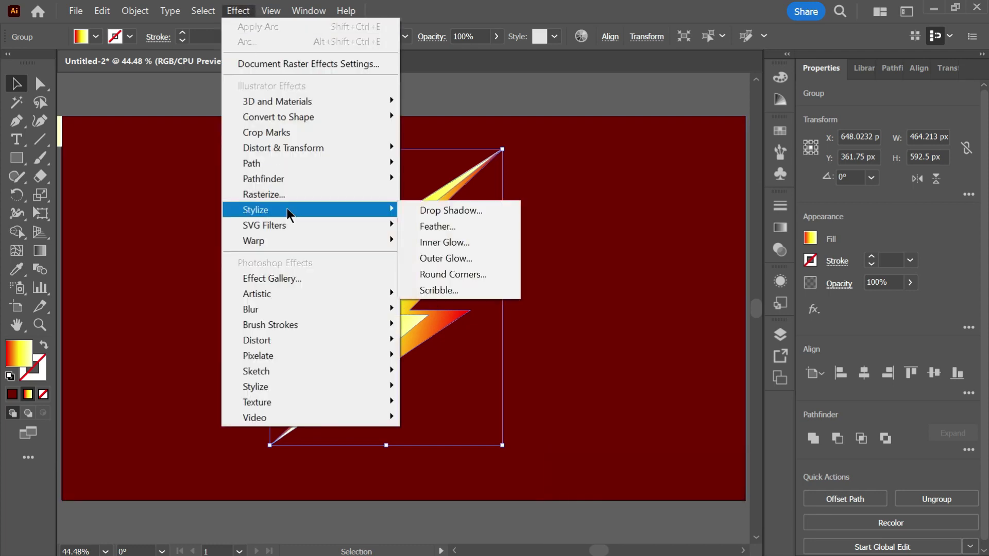
{"action": "left_click", "coordinate": [450, 212]}
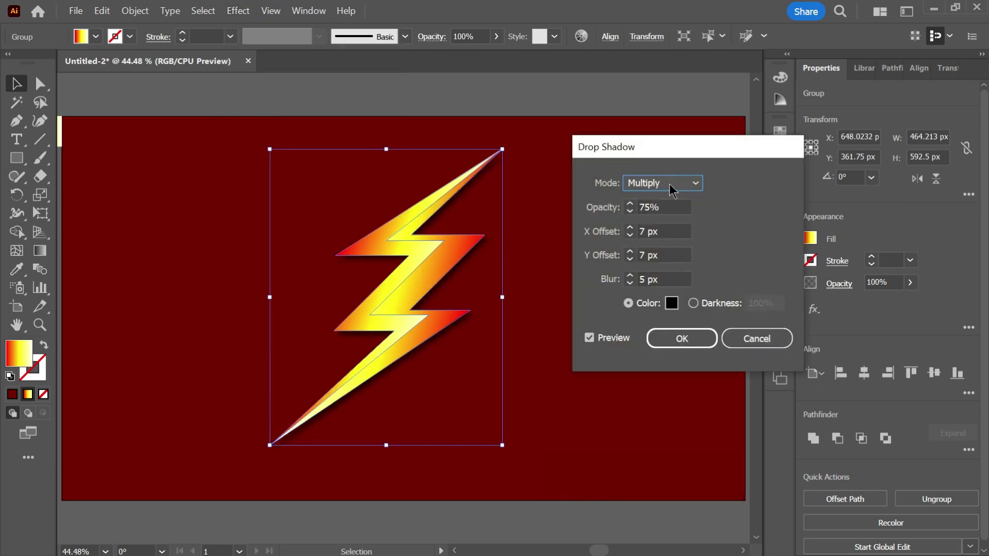
{"action": "left_click", "coordinate": [680, 336]}
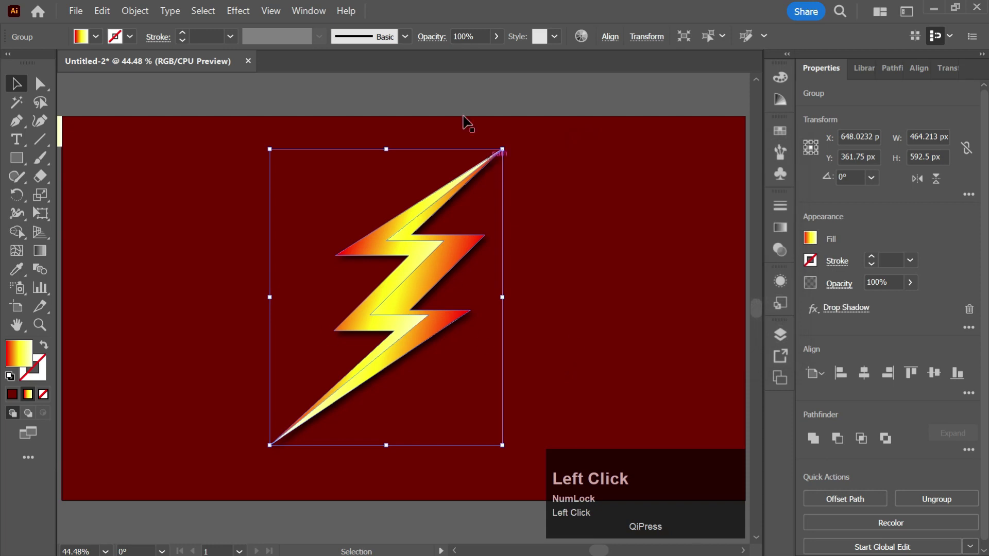
Add an Inner Glow effect to the bolt group with yellow Screen mode, 100% opacity, 10 px blur and the Edge option.
{"action": "left_click", "coordinate": [238, 11]}
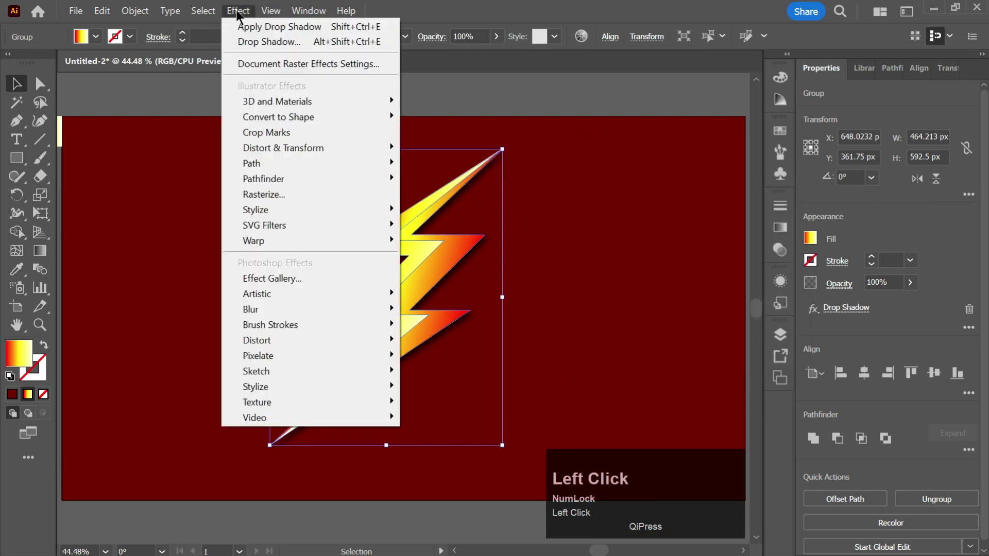
{"action": "mouse_move", "coordinate": [335, 209]}
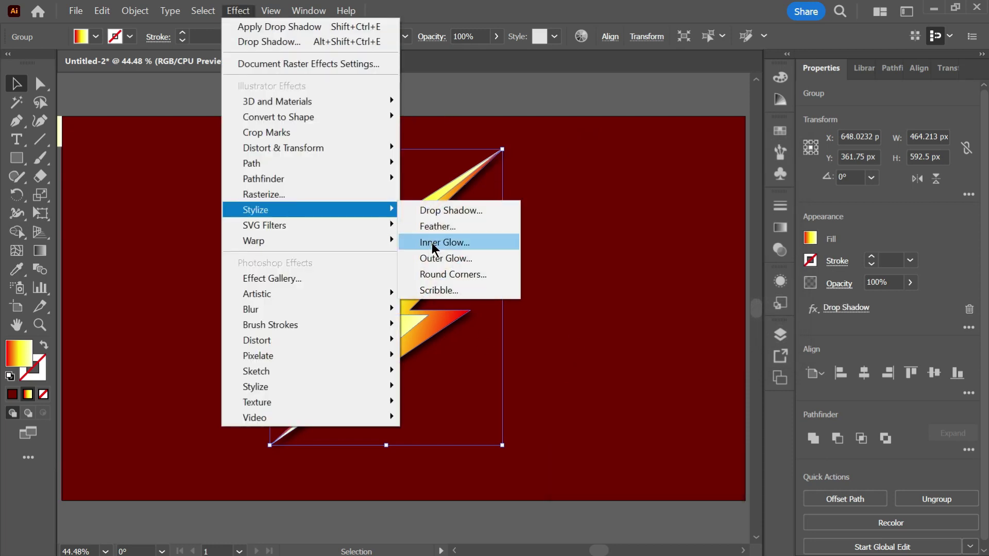
{"action": "left_click", "coordinate": [467, 247]}
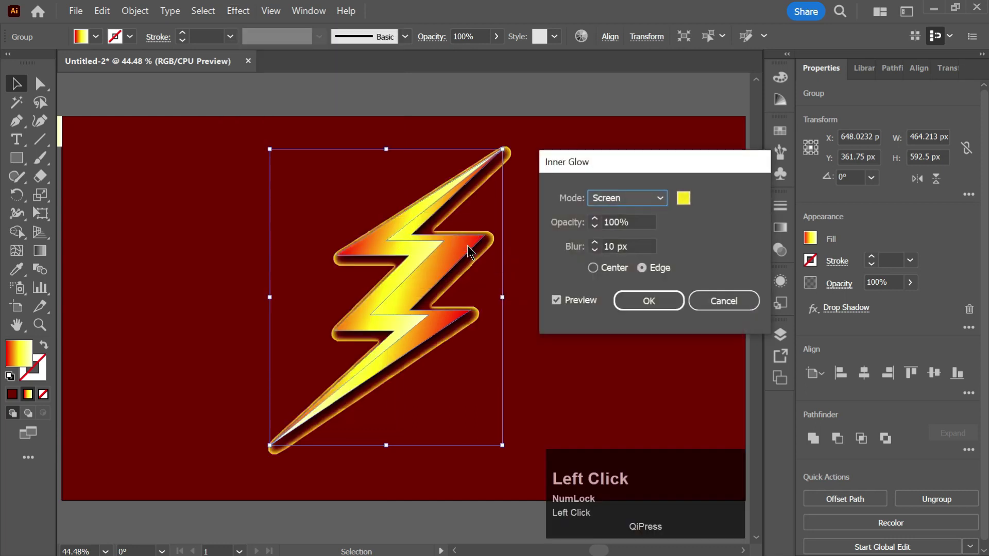
{"action": "left_click", "coordinate": [646, 301]}
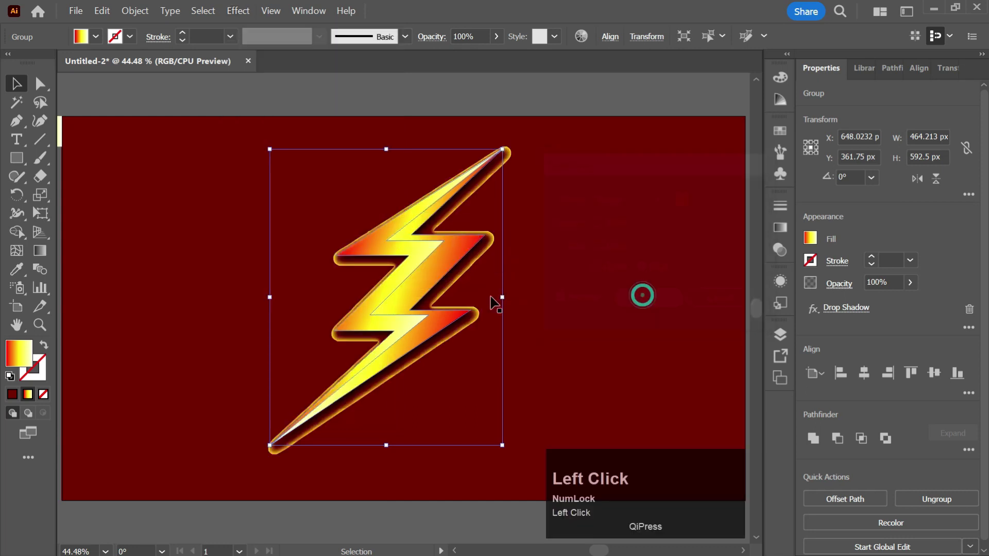
Add an Outer Glow effect to the bolt group with yellow Screen mode, 75% opacity and 12 px blur, and deselect it.
{"action": "left_click", "coordinate": [236, 10]}
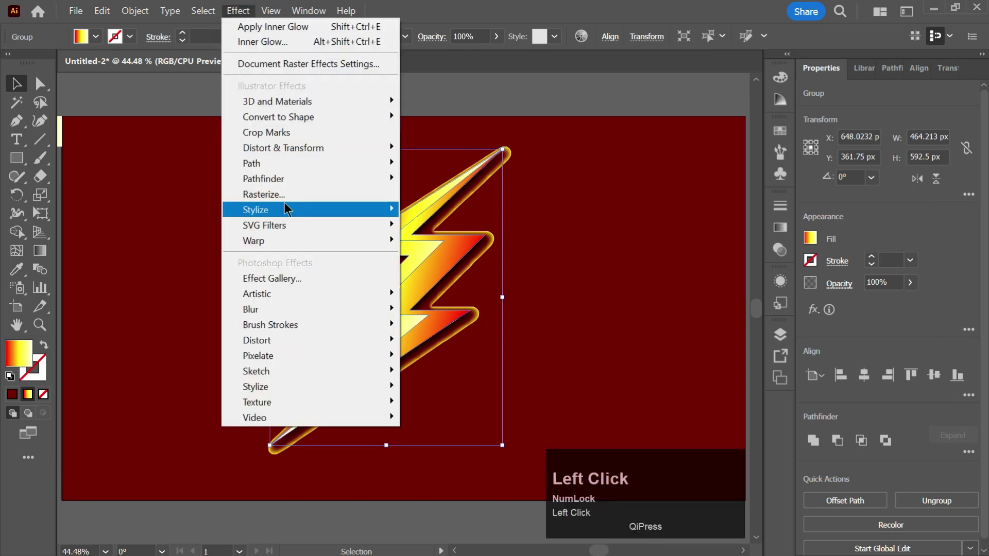
{"action": "mouse_move", "coordinate": [286, 208]}
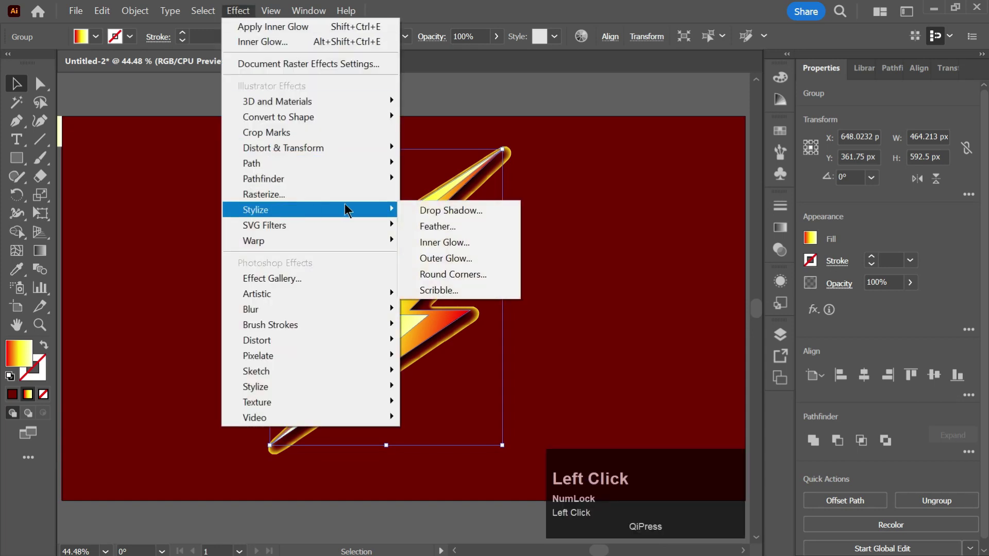
{"action": "left_click", "coordinate": [453, 259]}
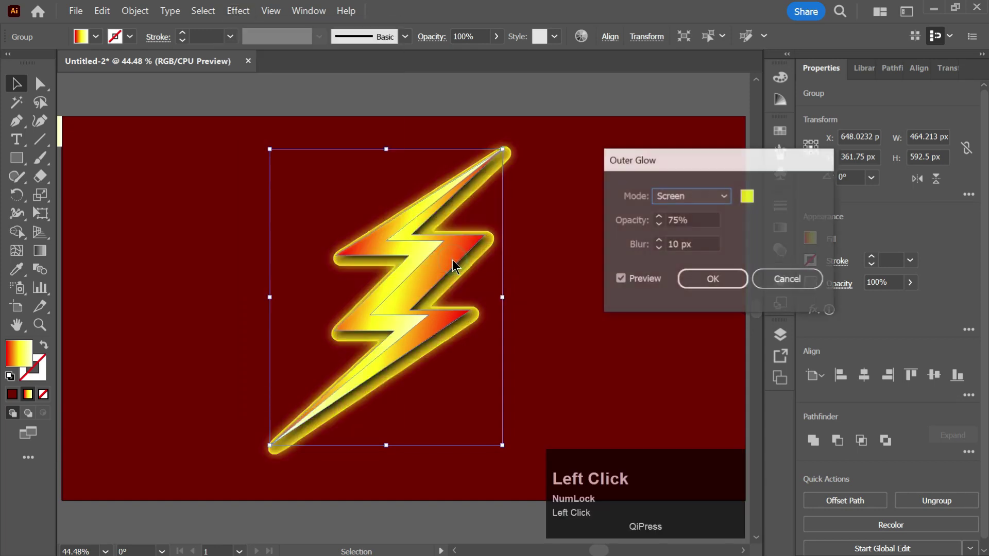
{"action": "left_click", "coordinate": [697, 238]}
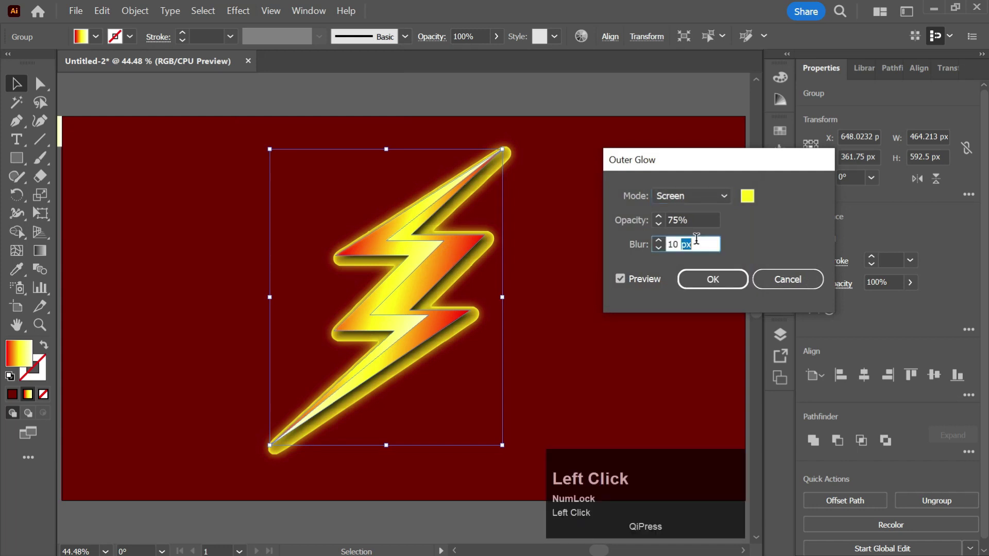
{"action": "scroll", "coordinate": [695, 240], "scroll_direction": "down", "scroll_amount": 6}
{"action": "scroll", "coordinate": [695, 240], "scroll_direction": "down", "scroll_amount": 4}
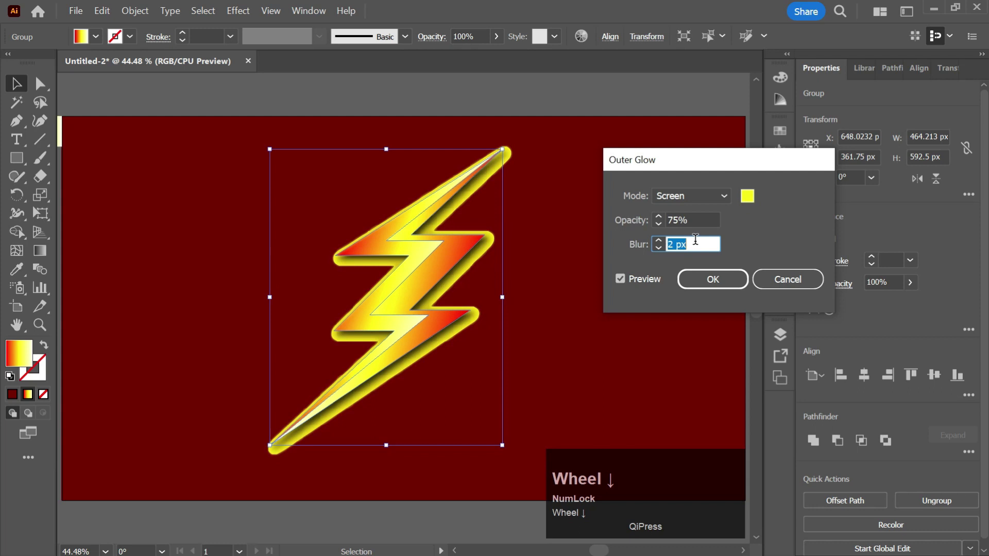
{"action": "scroll", "coordinate": [695, 239], "scroll_direction": "up", "scroll_amount": 2}
{"action": "scroll", "coordinate": [696, 239], "scroll_direction": "up", "scroll_amount": 4}
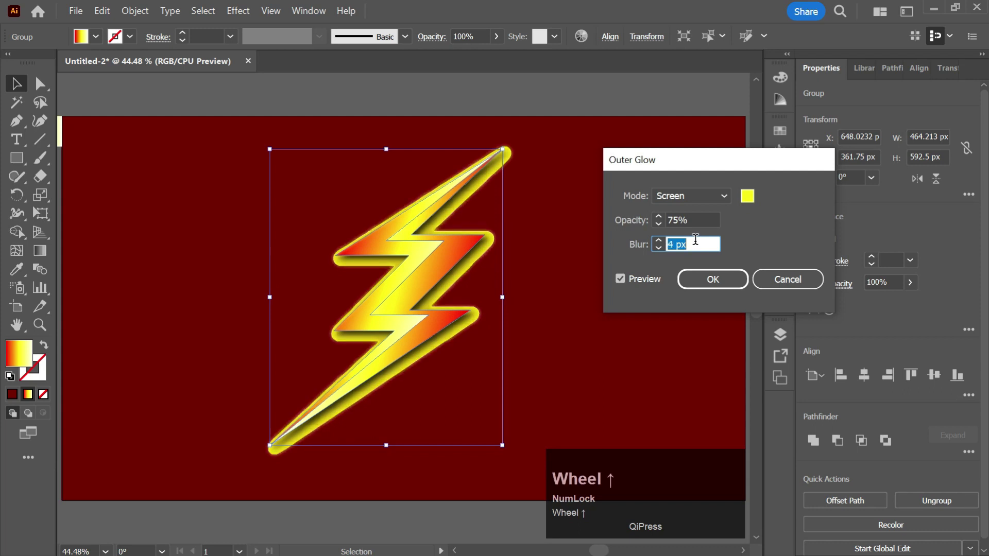
{"action": "scroll", "coordinate": [695, 239], "scroll_direction": "up", "scroll_amount": 5}
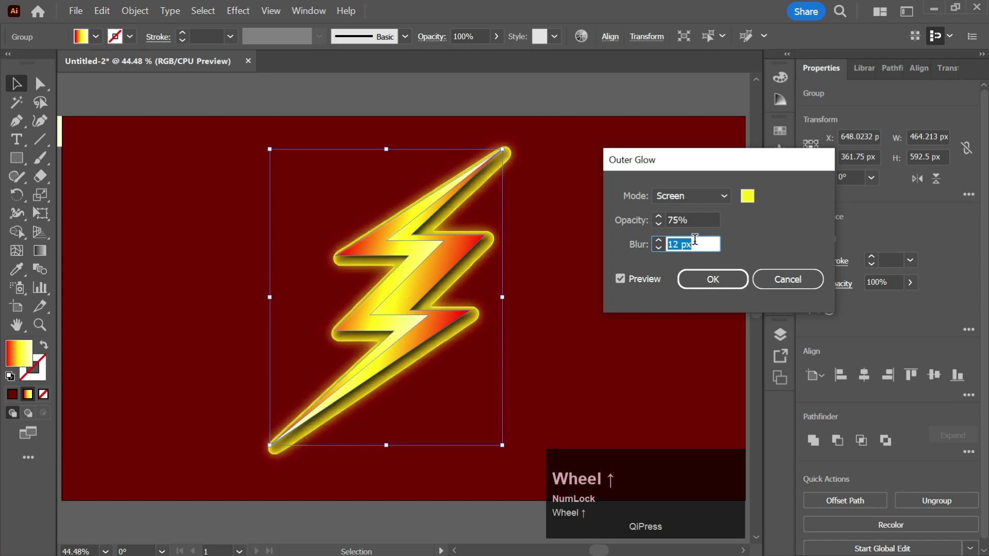
{"action": "left_click", "coordinate": [700, 280]}
{"action": "left_click", "coordinate": [471, 102]}
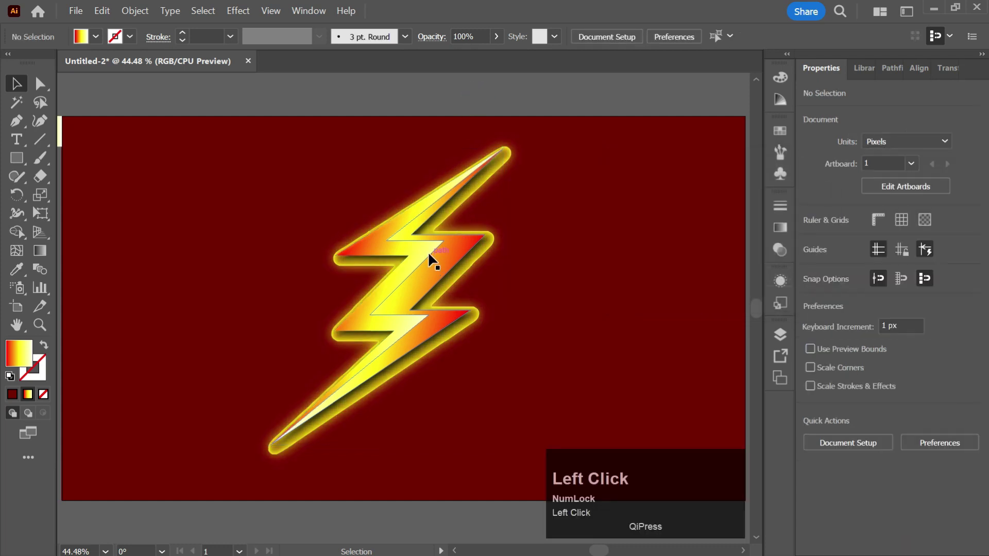
Duplicate the bolt group and offset the copy about 19 px to the left of the original.
{"action": "left_click", "coordinate": [428, 252]}
{"action": "left_click_drag", "start_coordinate": [429, 255], "coordinate": [429, 254]}
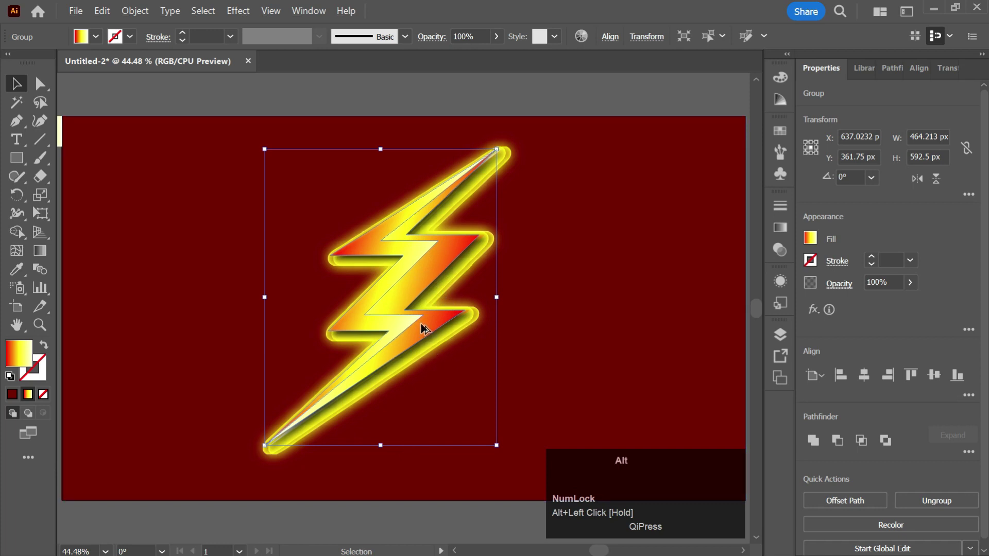
{"action": "scroll", "coordinate": [421, 323], "scroll_direction": "up", "scroll_amount": 3}
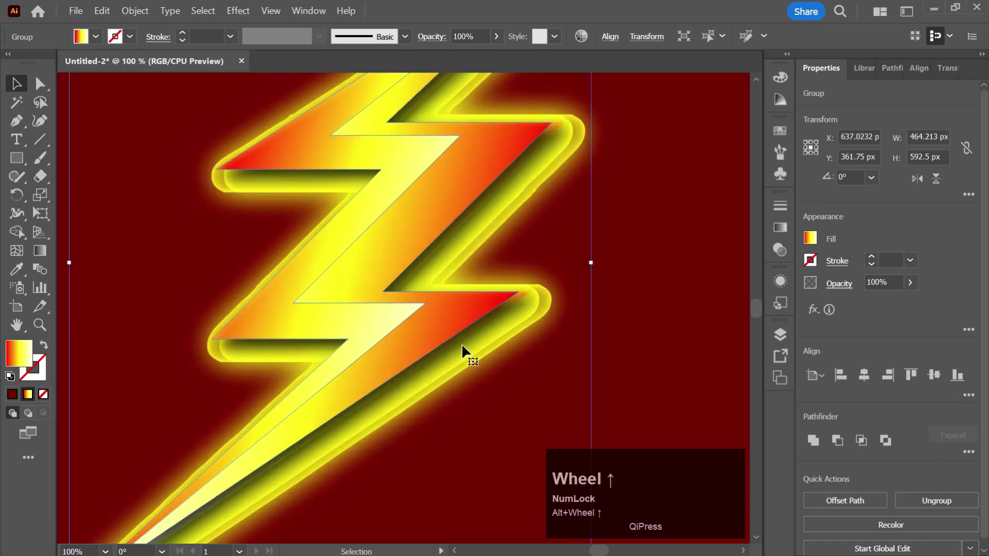
{"action": "left_click", "coordinate": [467, 365]}
{"action": "left_click_drag", "start_coordinate": [291, 279], "coordinate": [287, 281]}
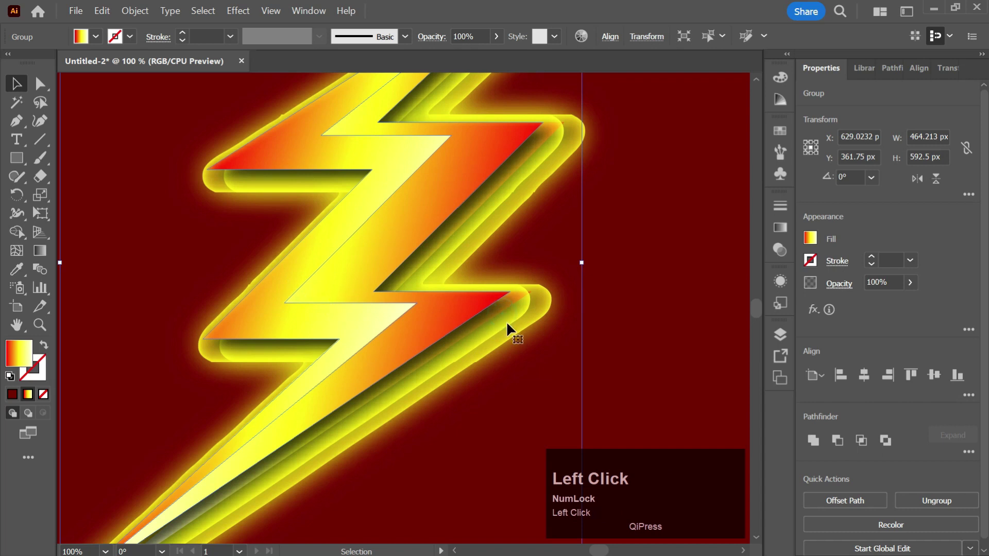
Select the original bolt group behind the copy, fill it with black (000000) and deselect it.
{"action": "scroll", "coordinate": [333, 401], "scroll_direction": "down", "scroll_amount": 5}
{"action": "scroll", "coordinate": [411, 394], "scroll_direction": "up", "scroll_amount": 2}
{"action": "scroll", "coordinate": [374, 399], "scroll_direction": "up", "scroll_amount": 3}
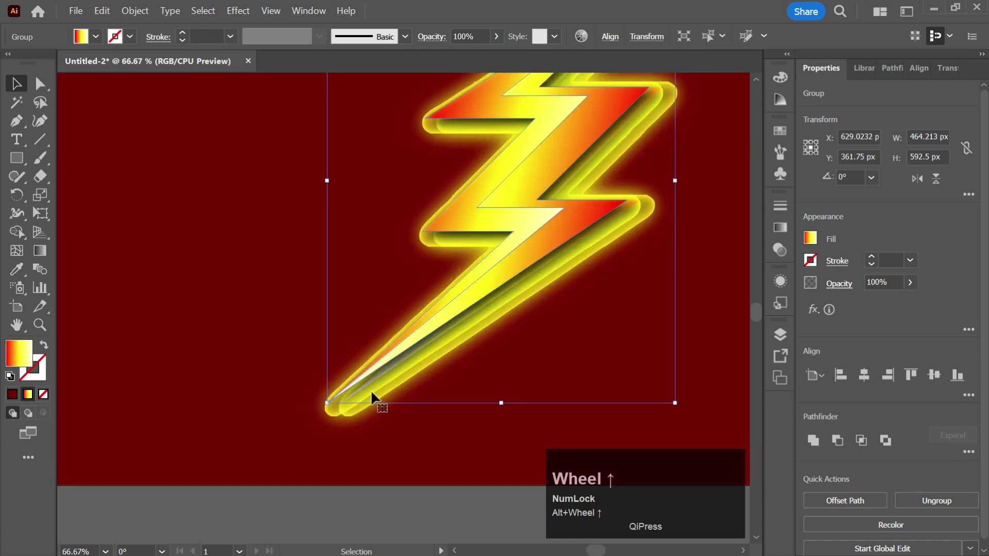
{"action": "left_click", "coordinate": [376, 414]}
{"action": "left_click_drag", "start_coordinate": [375, 414], "coordinate": [397, 415]}
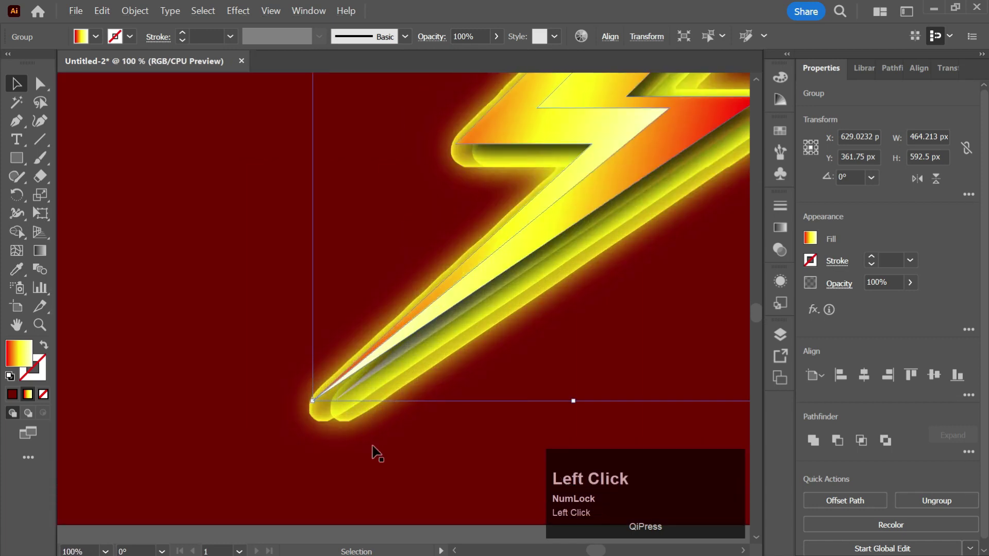
{"action": "key", "text": "ctrl+0"}
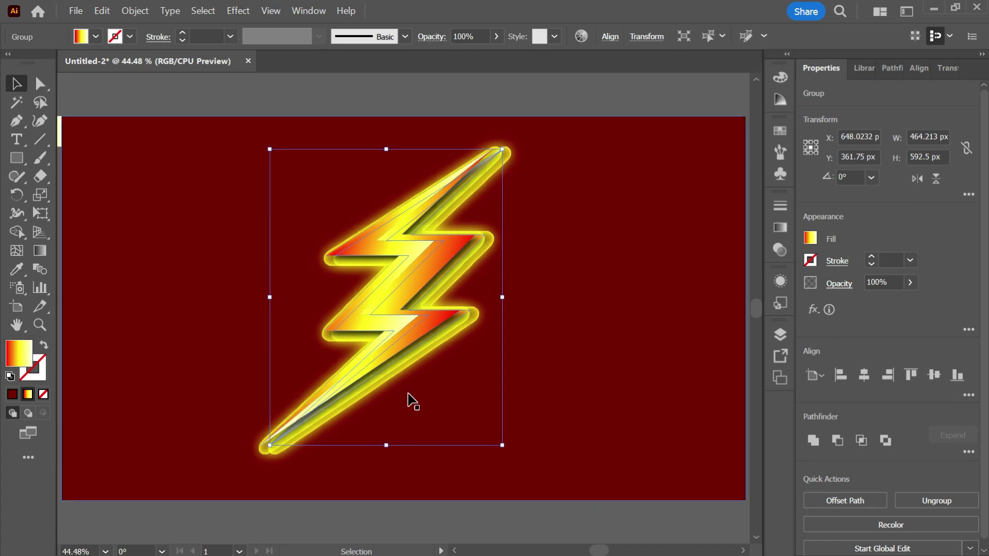
{"action": "double_click", "coordinate": [20, 359]}
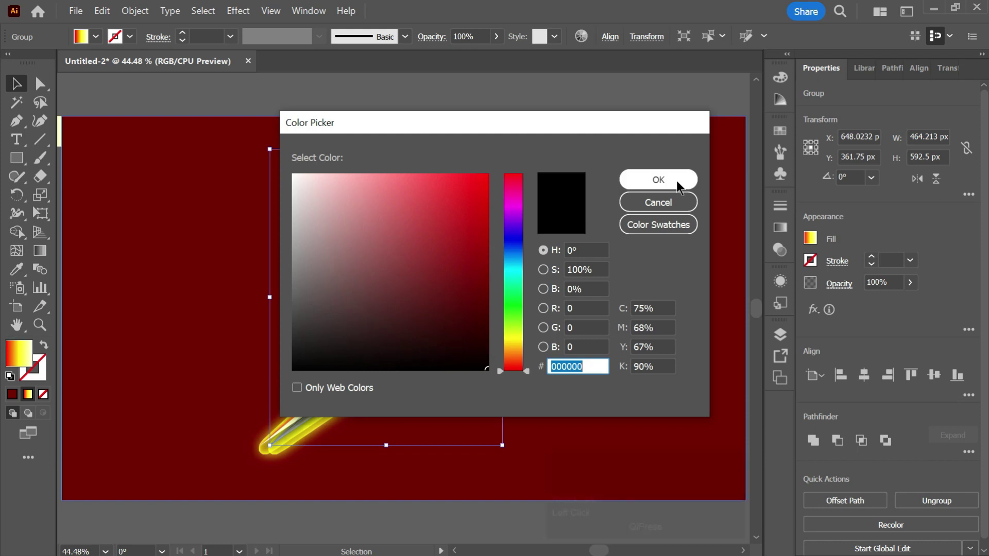
{"action": "left_click", "coordinate": [661, 181]}
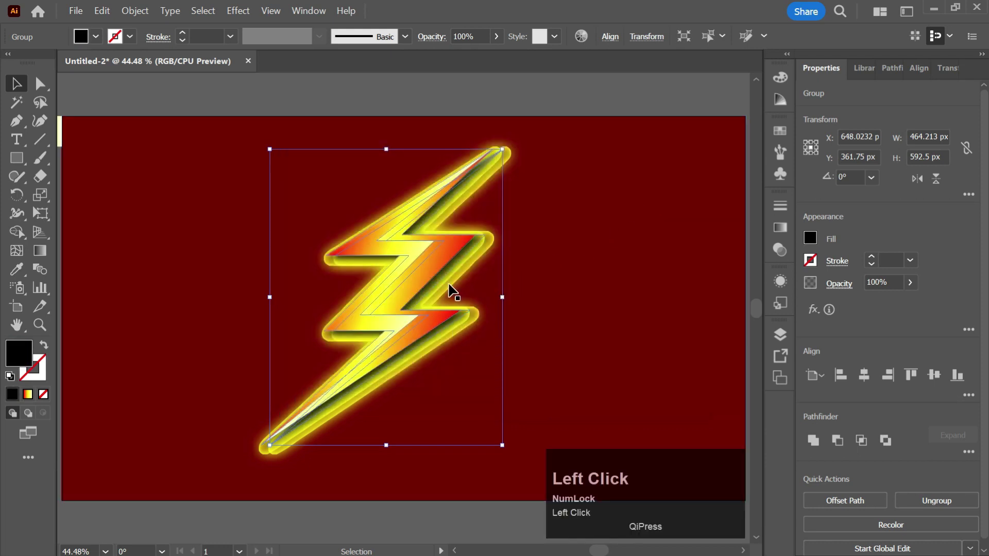
{"action": "key", "text": "ctrl+0"}
{"action": "left_click", "coordinate": [477, 84]}
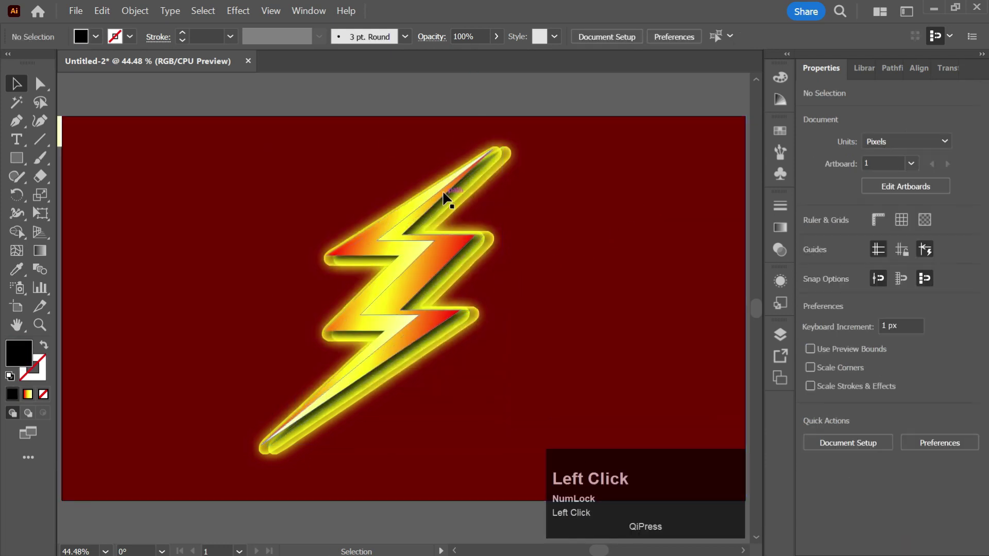
Move the front bolt copy about 11 px to the right, closer over the rear bolt, and deselect the artwork.
{"action": "left_click_drag", "start_coordinate": [444, 192], "coordinate": [448, 191]}
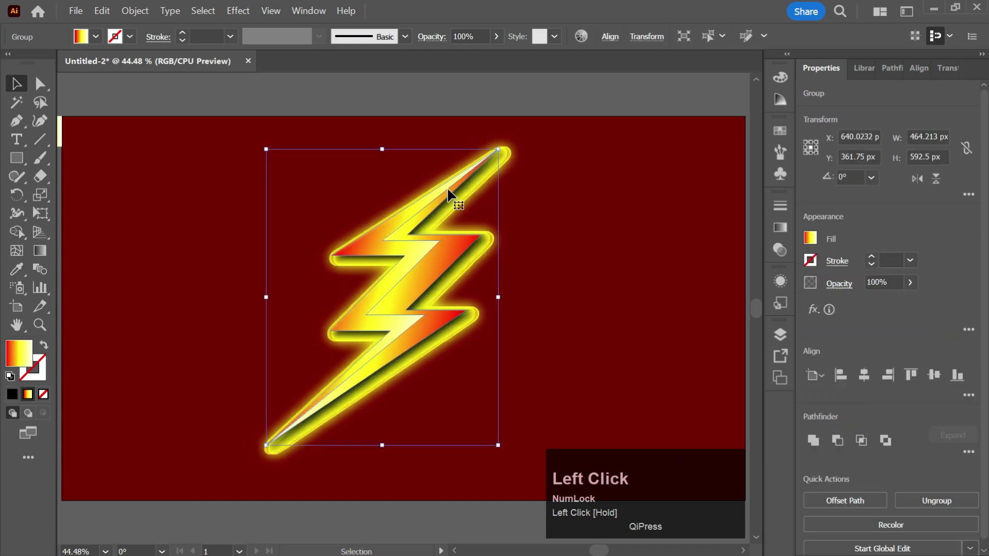
{"action": "left_click", "coordinate": [441, 89]}
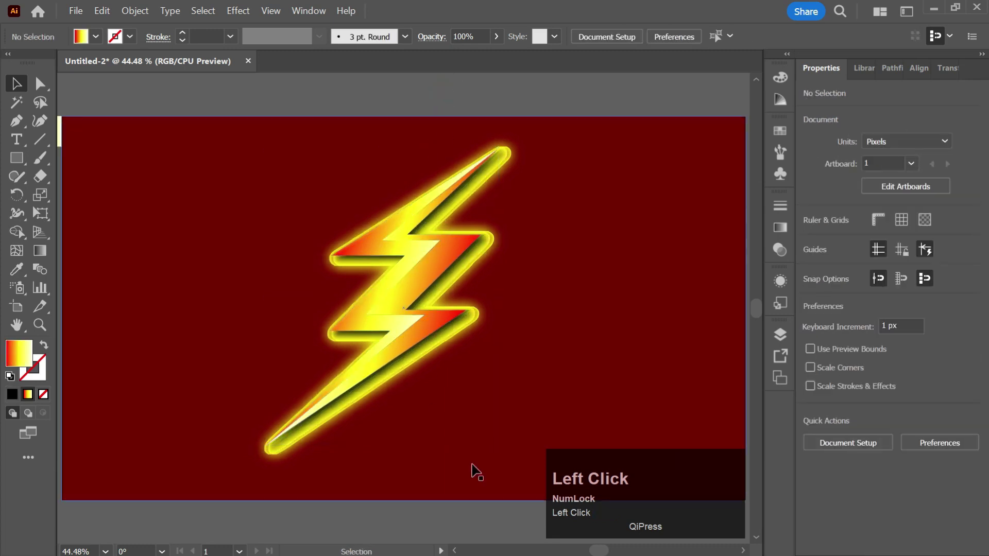
{"action": "left_click", "coordinate": [407, 272]}
{"action": "left_click", "coordinate": [467, 92]}
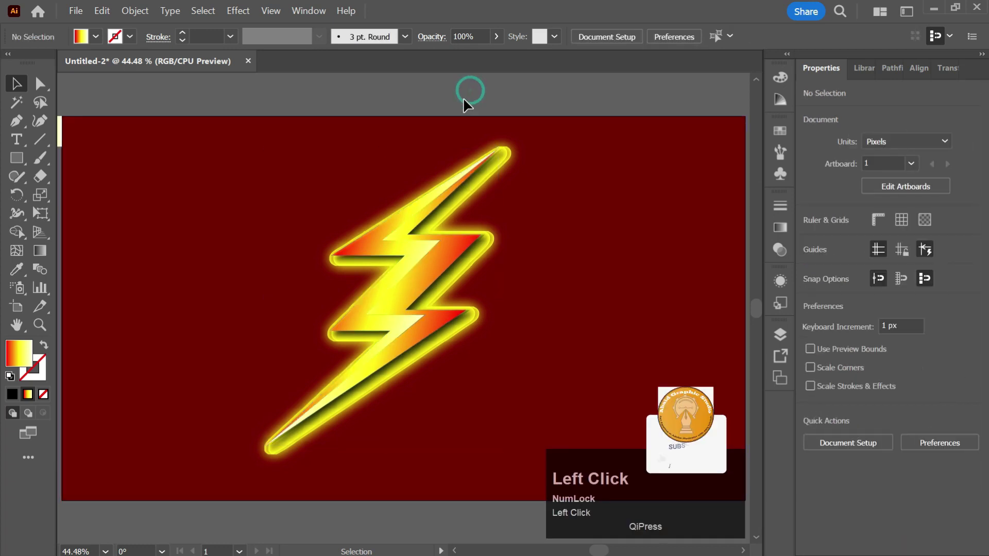